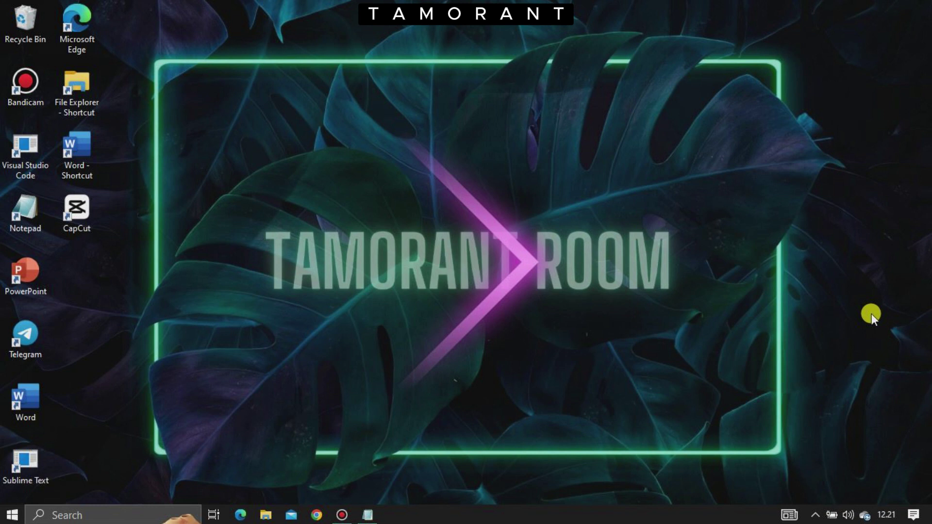
Search Windows for "background" and open the Background apps system settings.
{"action": "left_click", "coordinate": [141, 515]}
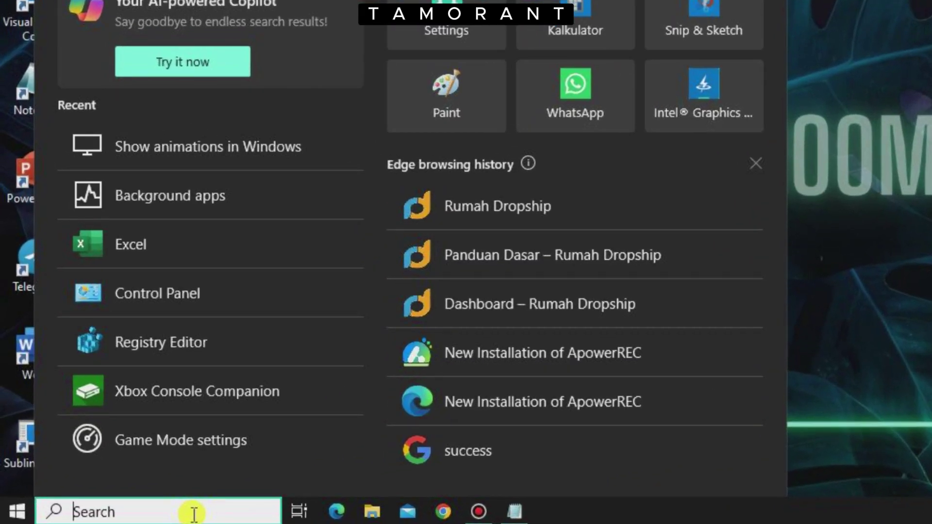
{"action": "type", "text": "background"}
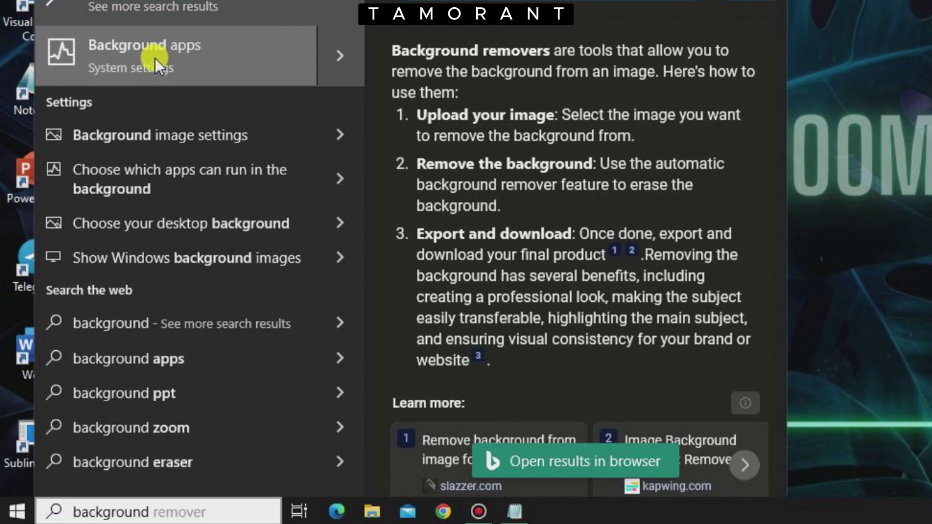
{"action": "left_click", "coordinate": [155, 57]}
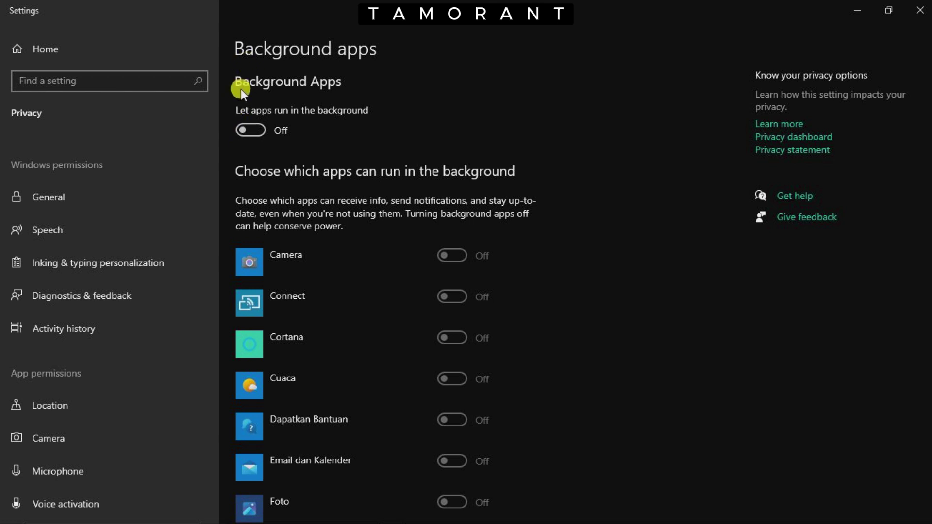
Turn on letting apps run in the background and review the switches in the app list.
{"action": "left_click", "coordinate": [249, 129]}
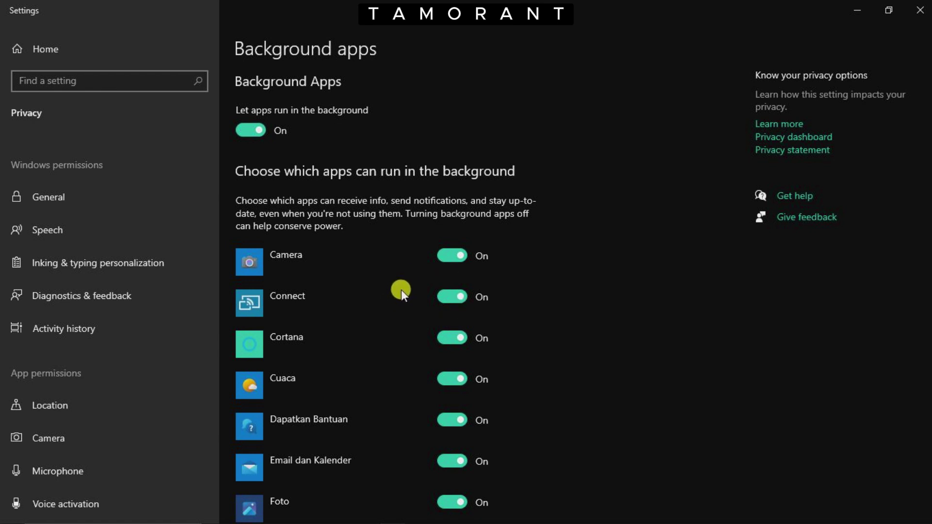
{"action": "scroll", "coordinate": [422, 276], "scroll_direction": "down", "scroll_amount": 10}
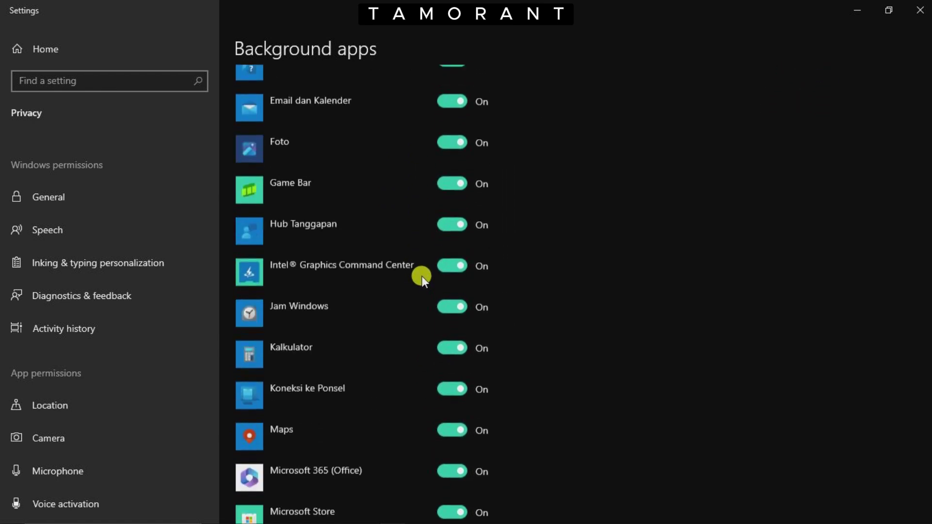
{"action": "scroll", "coordinate": [422, 276], "scroll_direction": "down", "scroll_amount": 14}
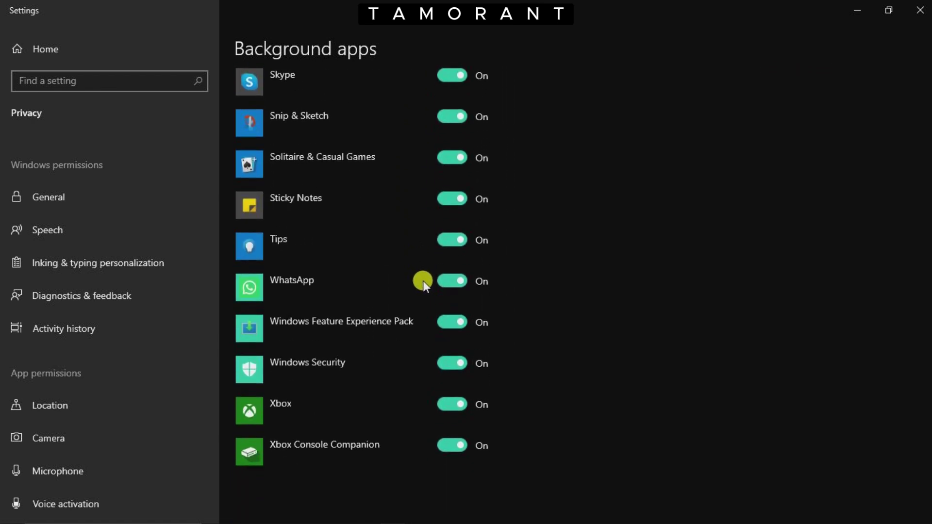
{"action": "scroll", "coordinate": [439, 363], "scroll_direction": "up", "scroll_amount": 14}
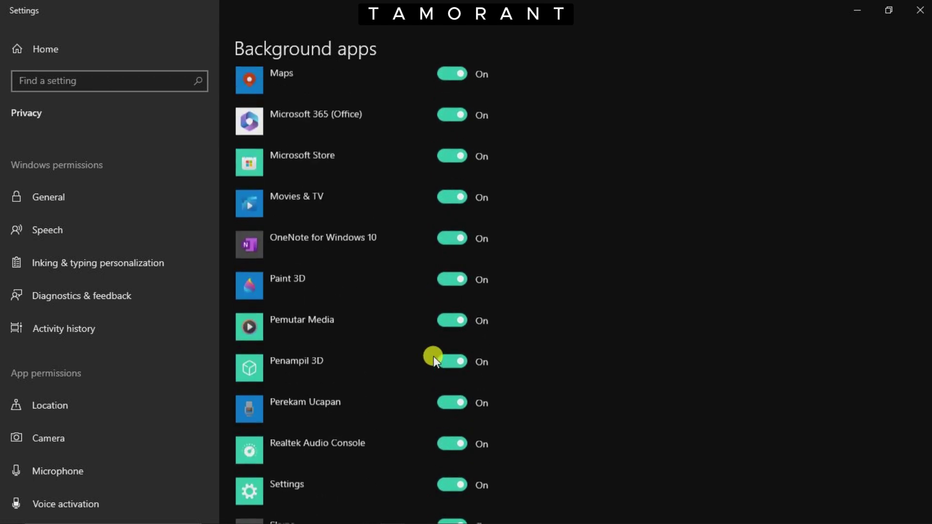
{"action": "scroll", "coordinate": [432, 356], "scroll_direction": "up", "scroll_amount": 9}
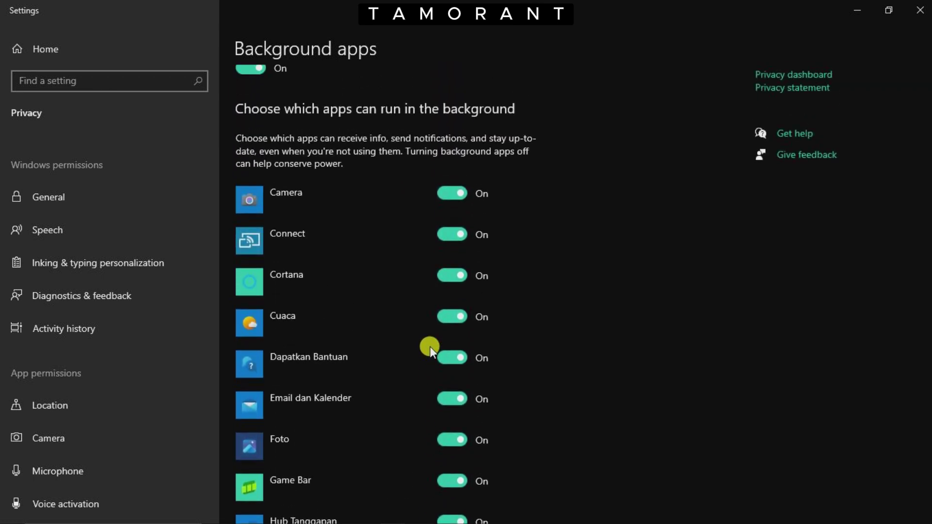
{"action": "scroll", "coordinate": [430, 346], "scroll_direction": "up", "scroll_amount": 1}
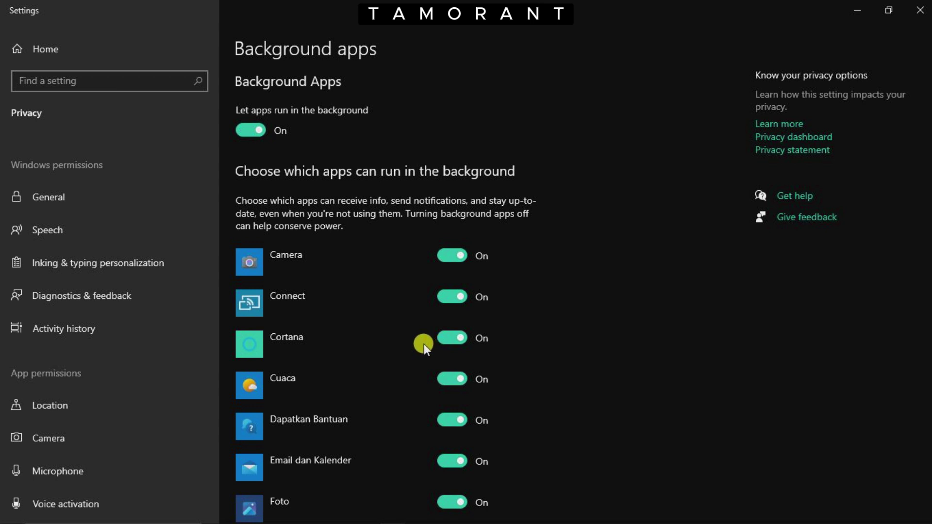
Turn off letting apps run in the background, check the whole app list, and close Settings.
{"action": "left_click", "coordinate": [249, 129]}
{"action": "scroll", "coordinate": [390, 281], "scroll_direction": "down", "scroll_amount": 8}
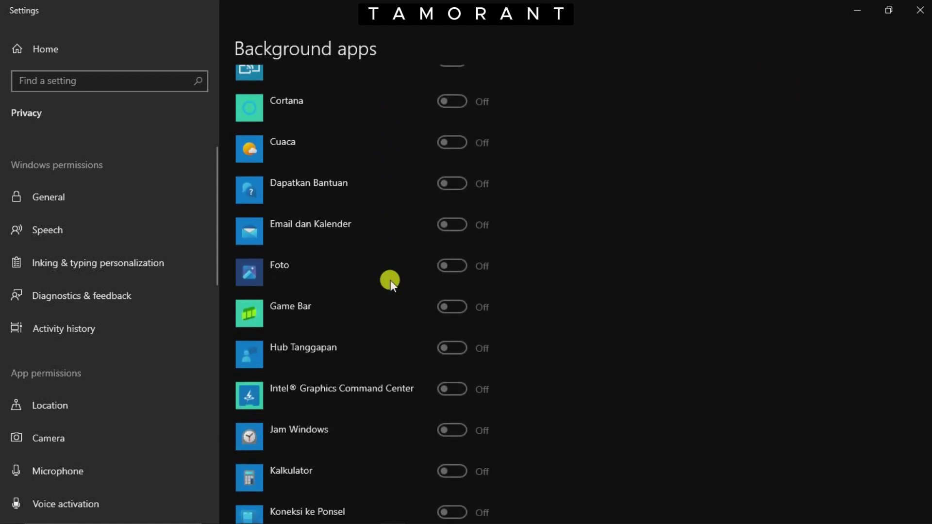
{"action": "scroll", "coordinate": [391, 280], "scroll_direction": "down", "scroll_amount": 12}
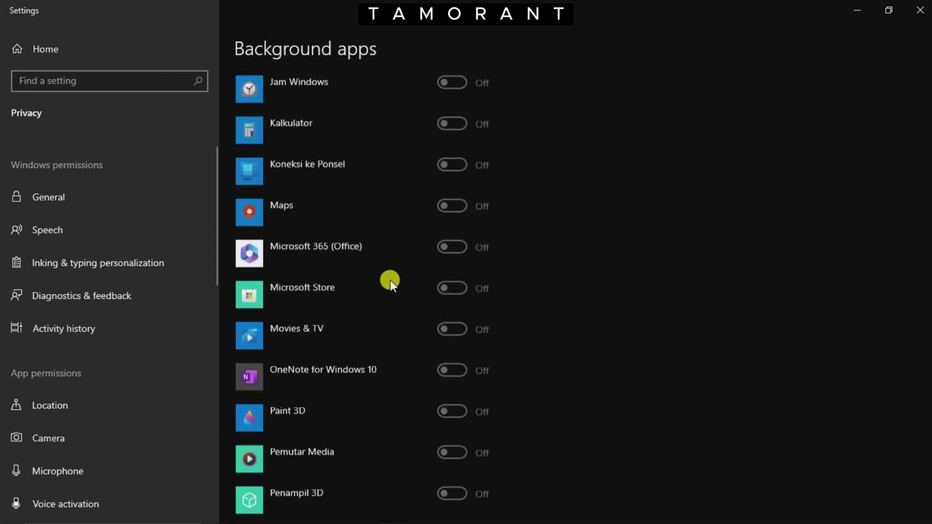
{"action": "scroll", "coordinate": [380, 336], "scroll_direction": "down", "scroll_amount": 3}
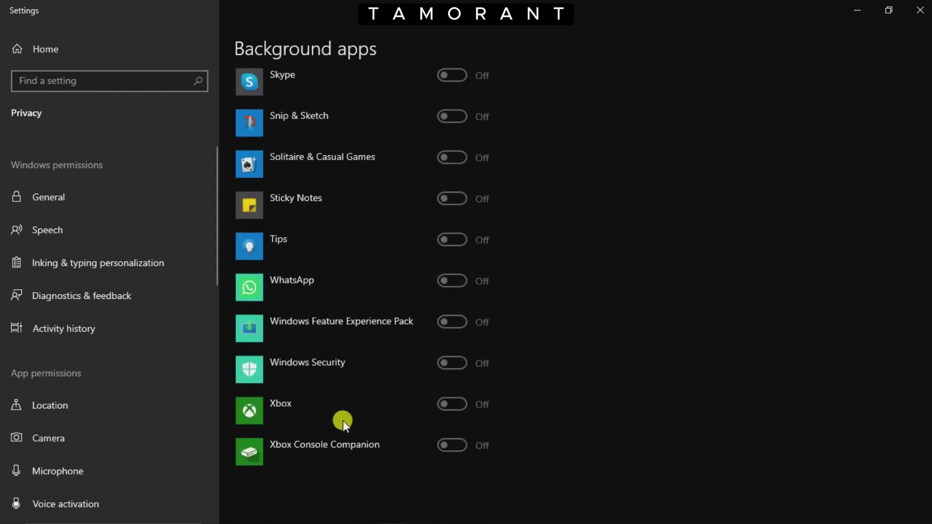
{"action": "scroll", "coordinate": [447, 385], "scroll_direction": "up", "scroll_amount": 8}
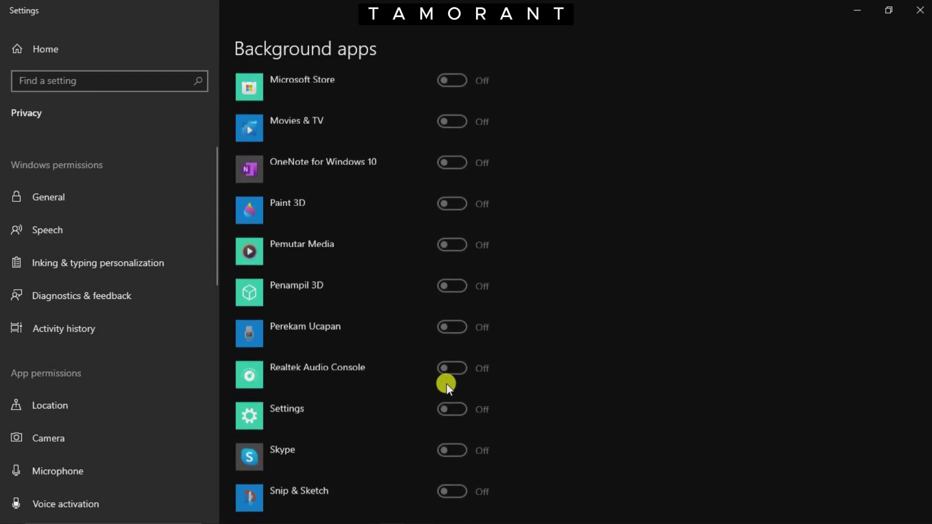
{"action": "scroll", "coordinate": [444, 381], "scroll_direction": "up", "scroll_amount": 3}
{"action": "scroll", "coordinate": [398, 337], "scroll_direction": "up", "scroll_amount": 12}
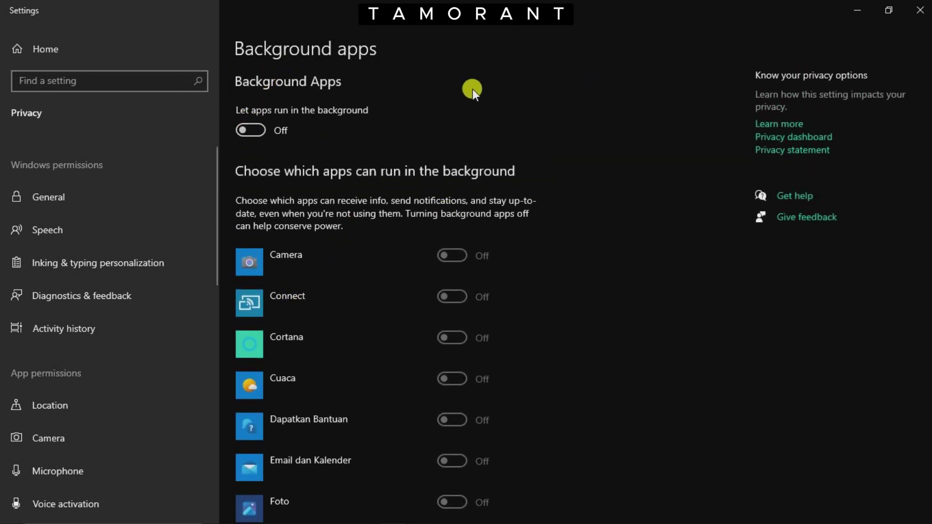
{"action": "left_click", "coordinate": [921, 10]}
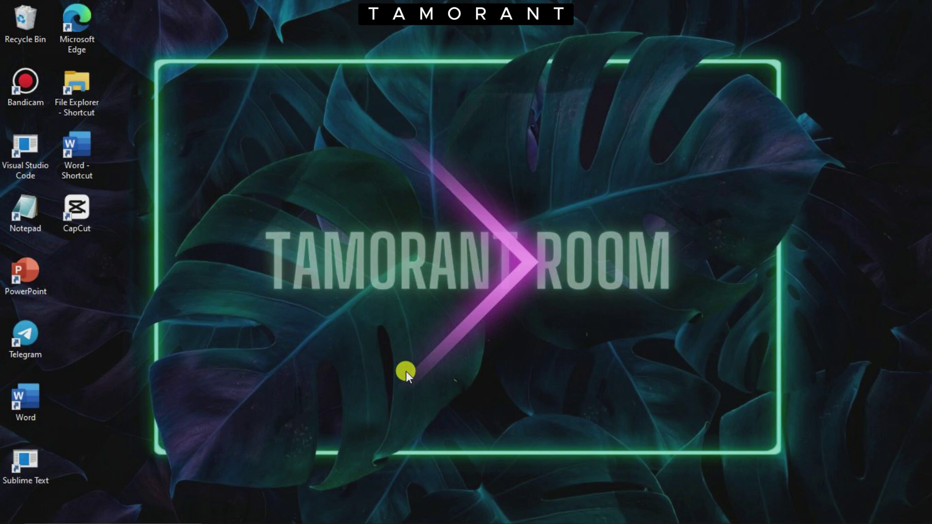
Open the Performance settings through the advanced system settings on the System About page.
{"action": "key", "text": "super+x"}
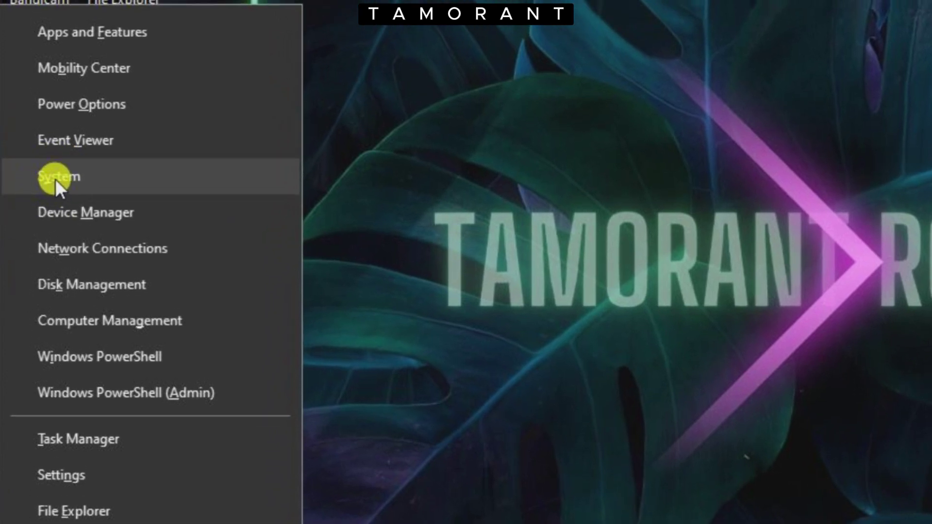
{"action": "left_click", "coordinate": [56, 178]}
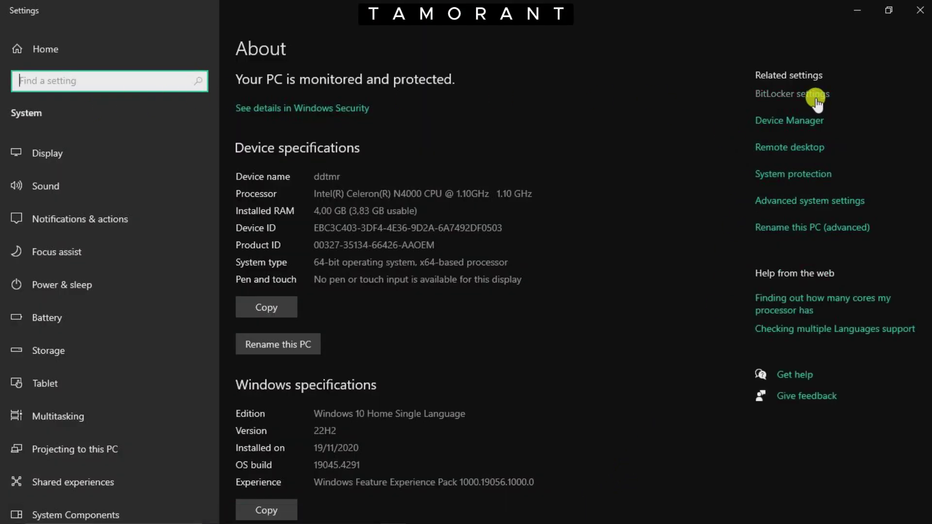
{"action": "left_click", "coordinate": [812, 126]}
{"action": "left_click", "coordinate": [766, 203]}
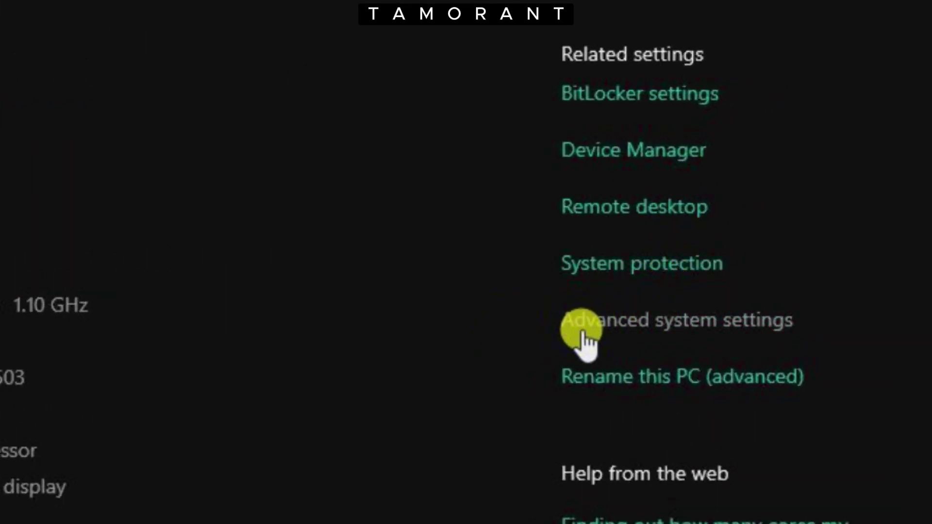
{"action": "left_click", "coordinate": [617, 325]}
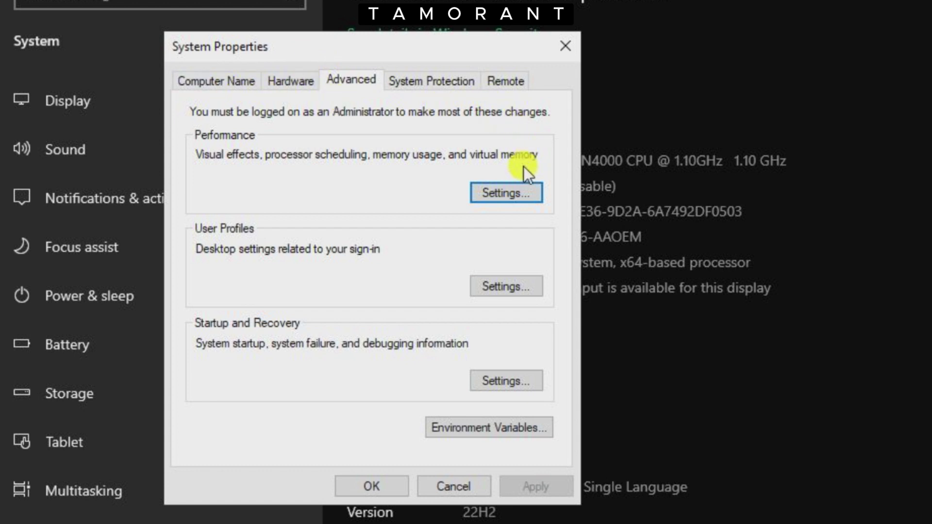
{"action": "left_click", "coordinate": [522, 193]}
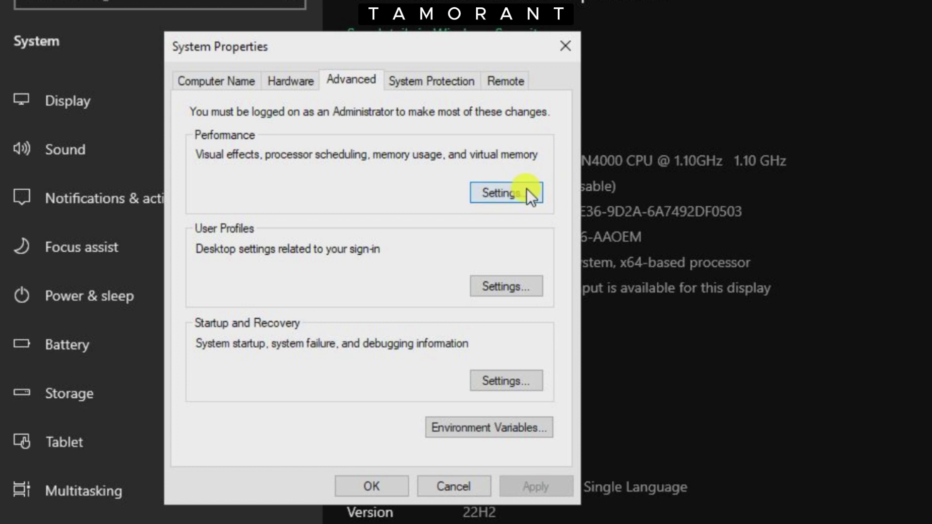
{"action": "left_click", "coordinate": [506, 189]}
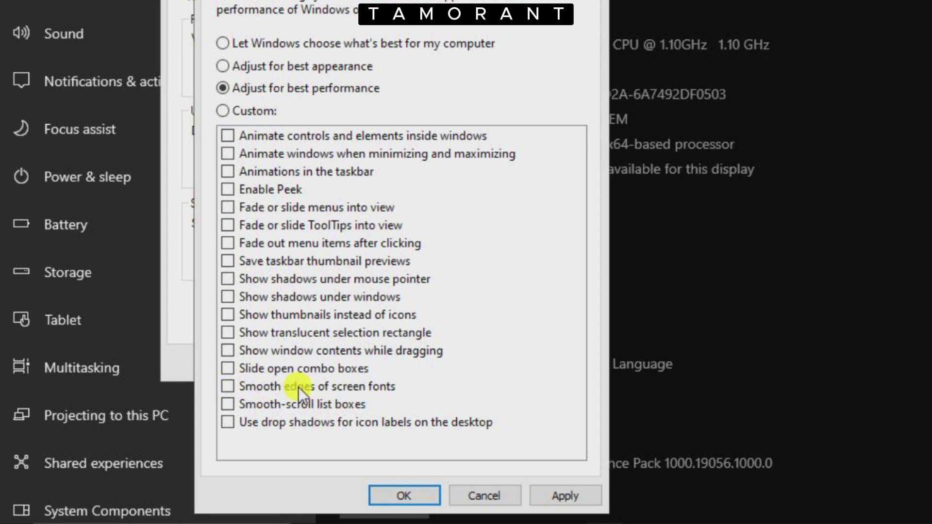
Adjust visual effects for best performance with only "Smooth edges of screen fonts" enabled, apply the change, and close System Properties.
{"action": "left_click", "coordinate": [227, 387]}
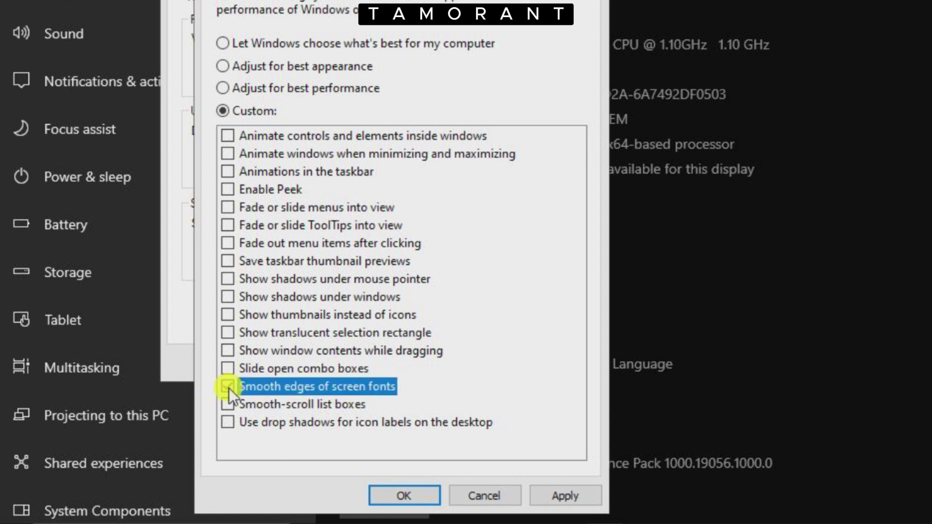
{"action": "left_click", "coordinate": [561, 496]}
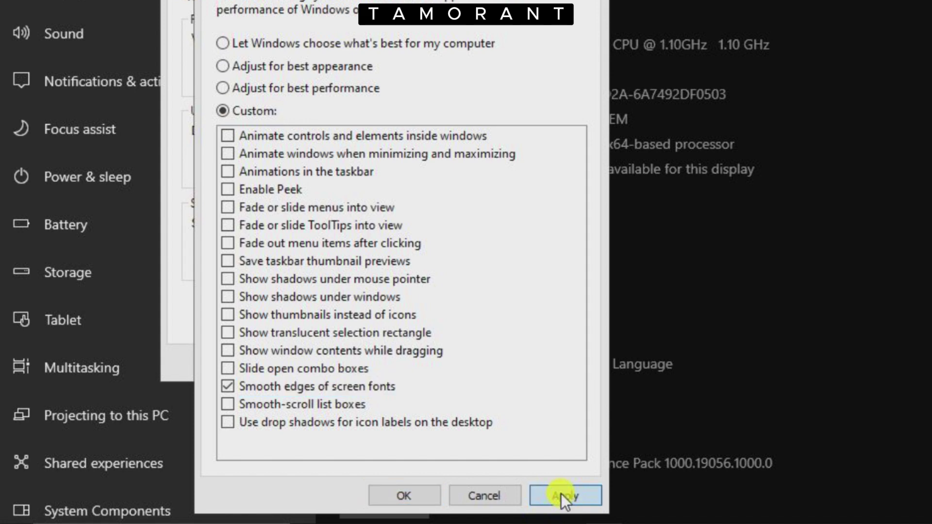
{"action": "left_click", "coordinate": [388, 495]}
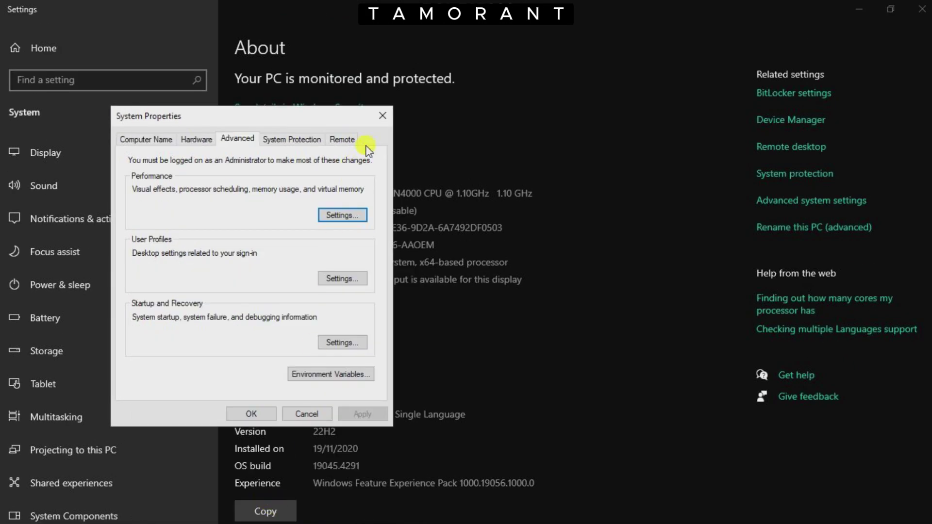
{"action": "left_click", "coordinate": [383, 116]}
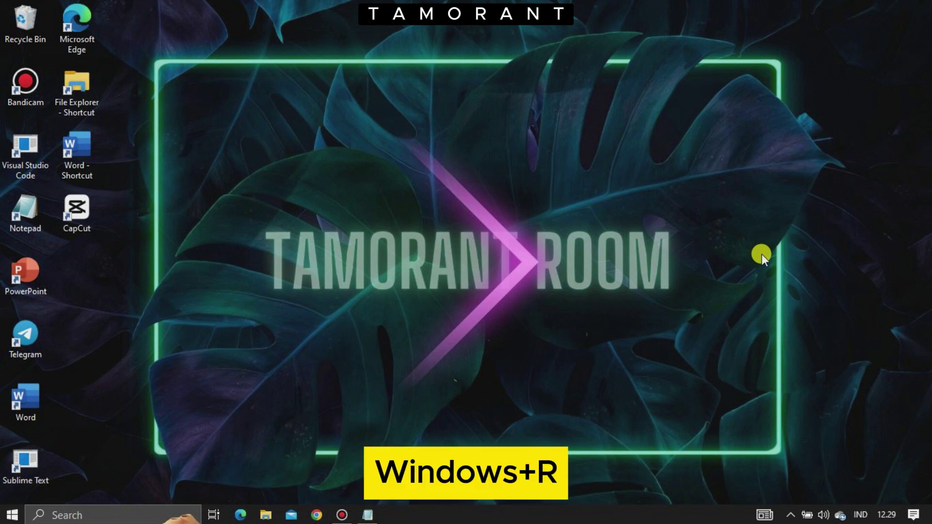
Open System Configuration by running the msconfig command.
{"action": "key", "text": "super+r"}
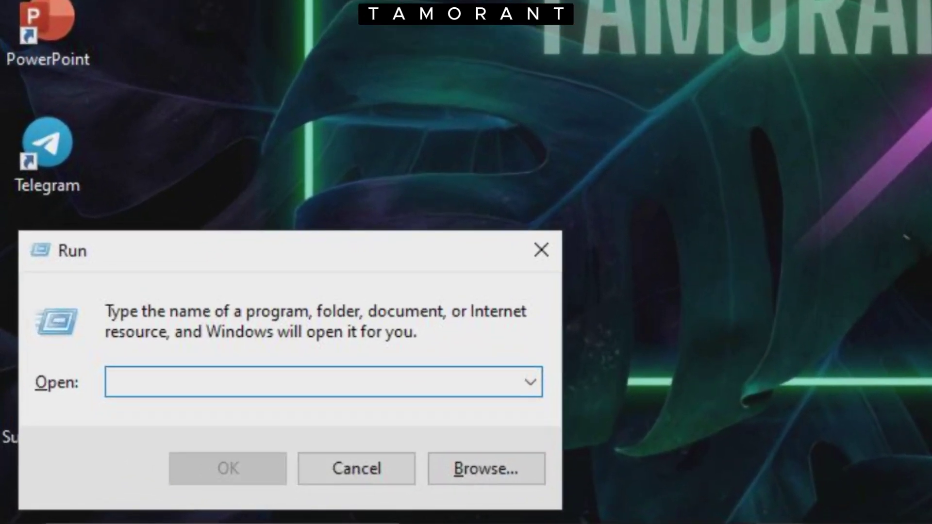
{"action": "type", "text": "m"}
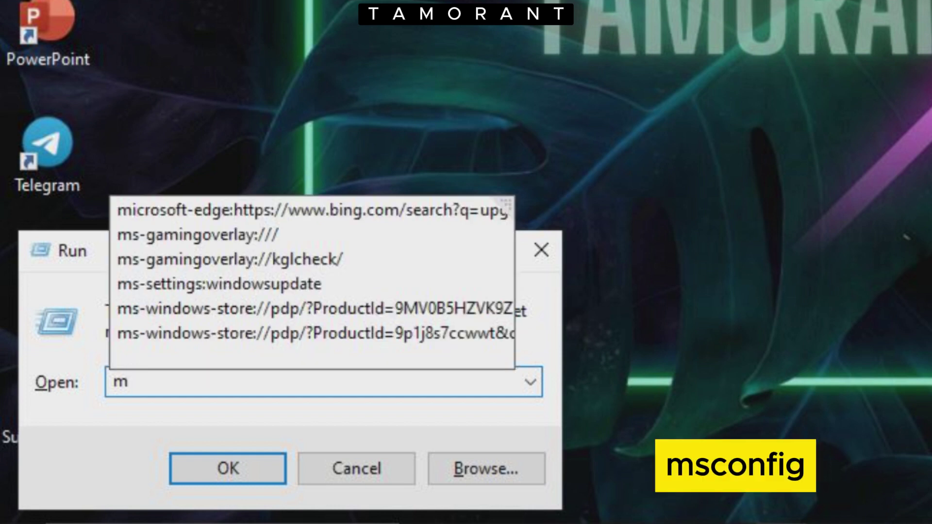
{"action": "type", "text": "s"}
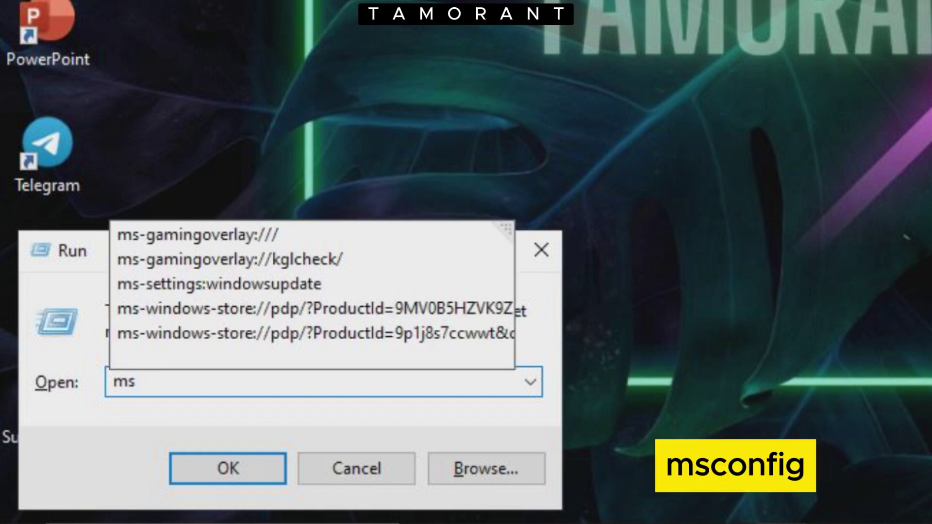
{"action": "type", "text": "conf"}
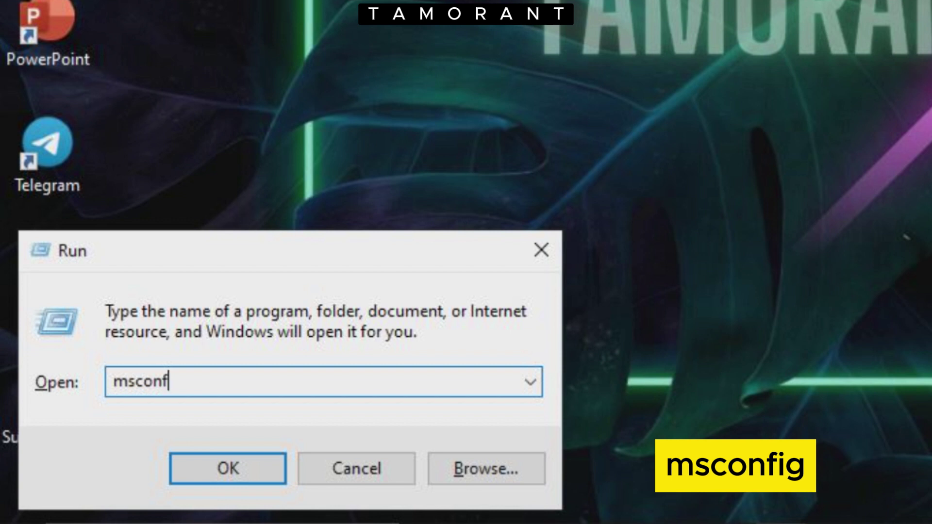
{"action": "type", "text": "ig"}
{"action": "left_click", "coordinate": [220, 470]}
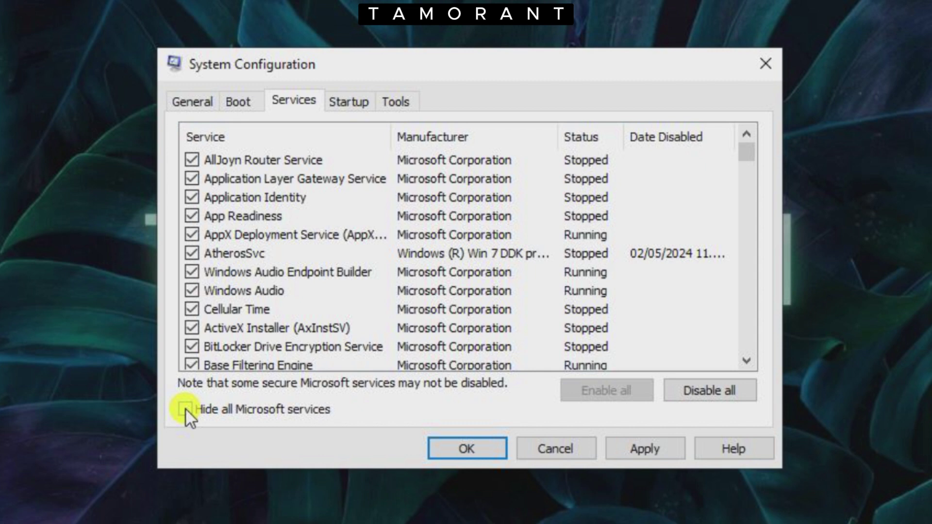
Hide all Microsoft services, disable all remaining services, and apply the configuration, exiting without a restart.
{"action": "left_click", "coordinate": [185, 408]}
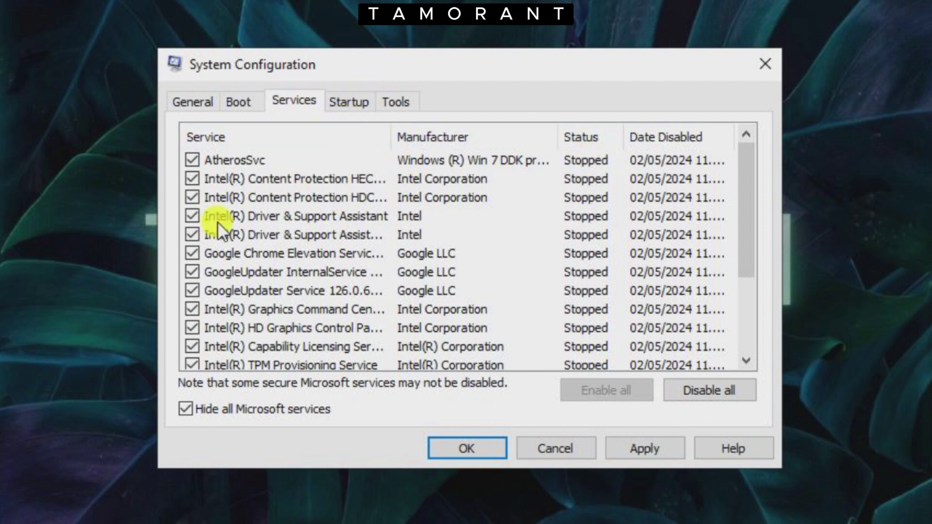
{"action": "scroll", "coordinate": [205, 208], "scroll_direction": "down", "scroll_amount": 2}
{"action": "scroll", "coordinate": [215, 252], "scroll_direction": "up", "scroll_amount": 2}
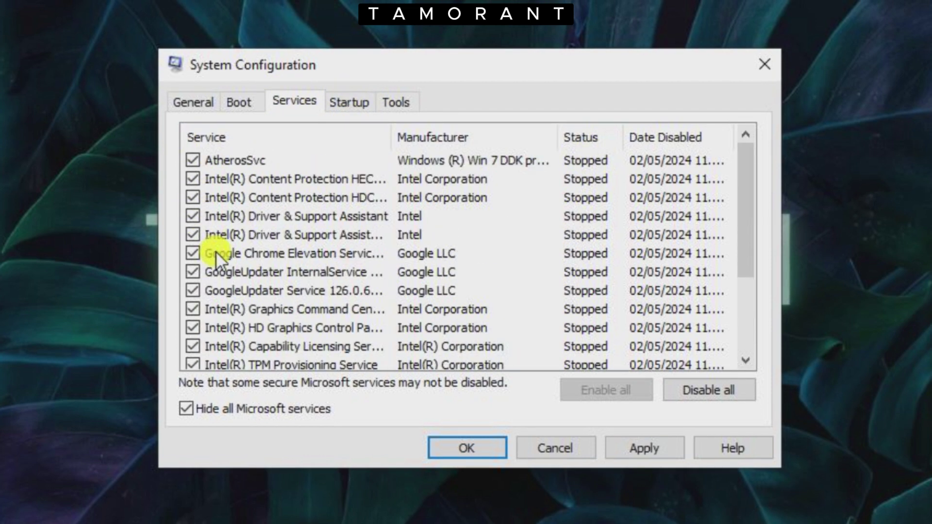
{"action": "left_click", "coordinate": [709, 395]}
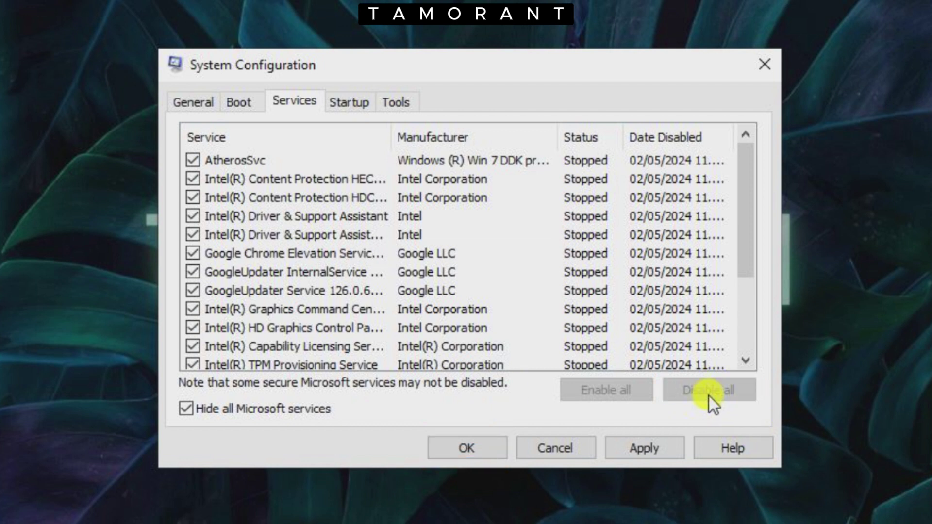
{"action": "left_click", "coordinate": [651, 453]}
{"action": "left_click", "coordinate": [450, 445]}
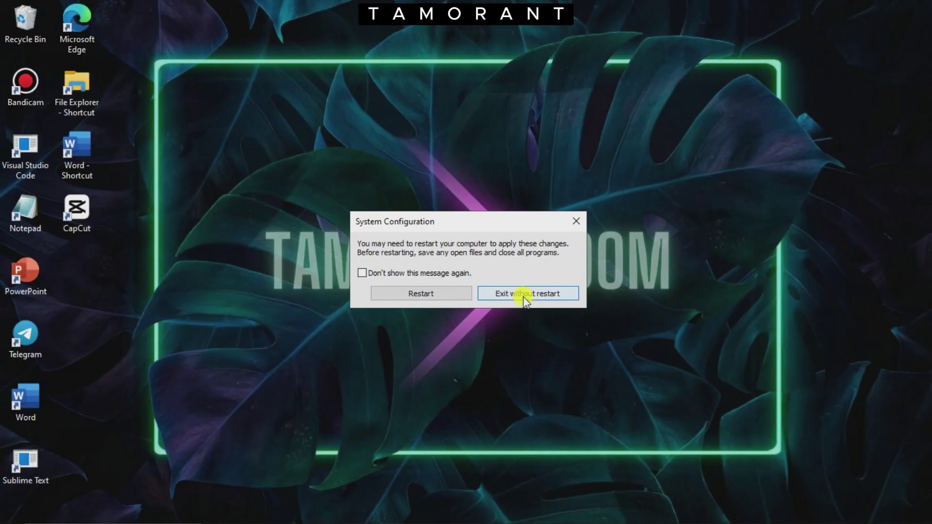
{"action": "left_click", "coordinate": [605, 348]}
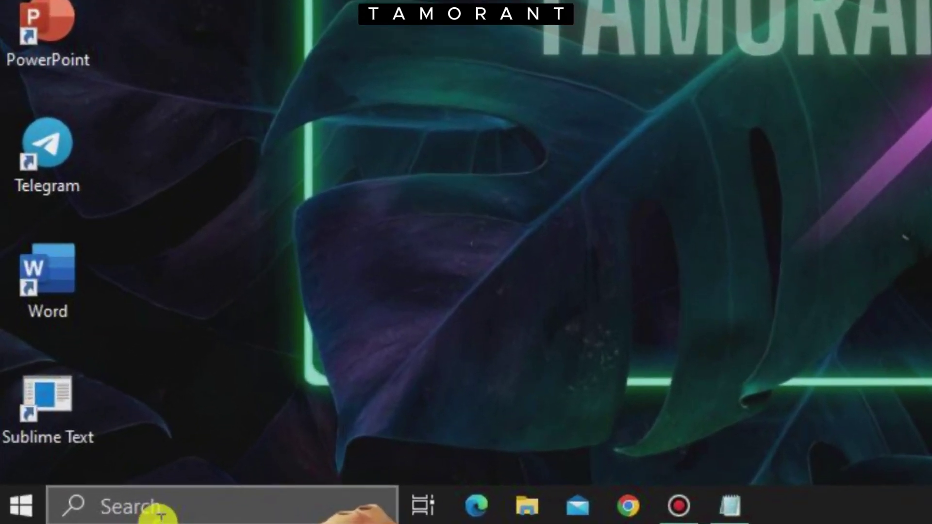
Search Windows for "animation", check the "Show animations in Windows" setting on the Display page, and close Settings.
{"action": "left_click", "coordinate": [161, 516]}
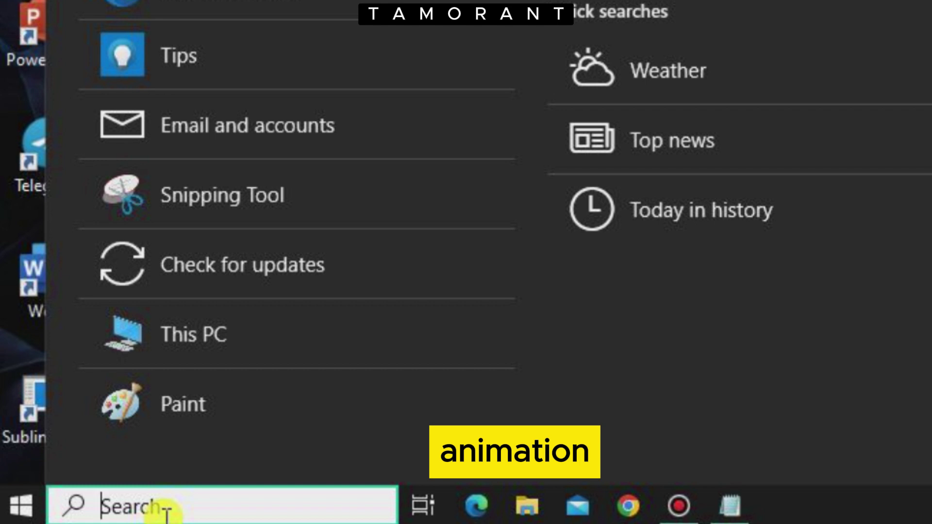
{"action": "type", "text": "animat"}
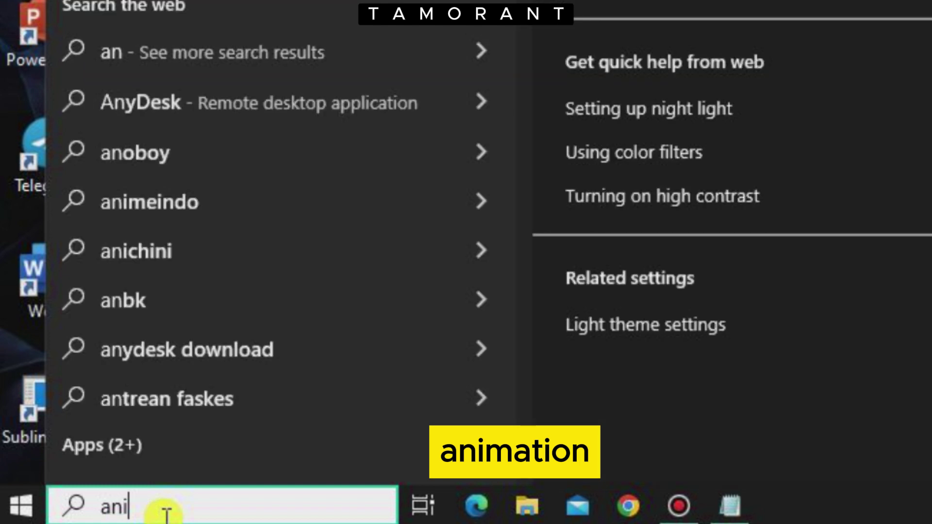
{"action": "type", "text": "ion"}
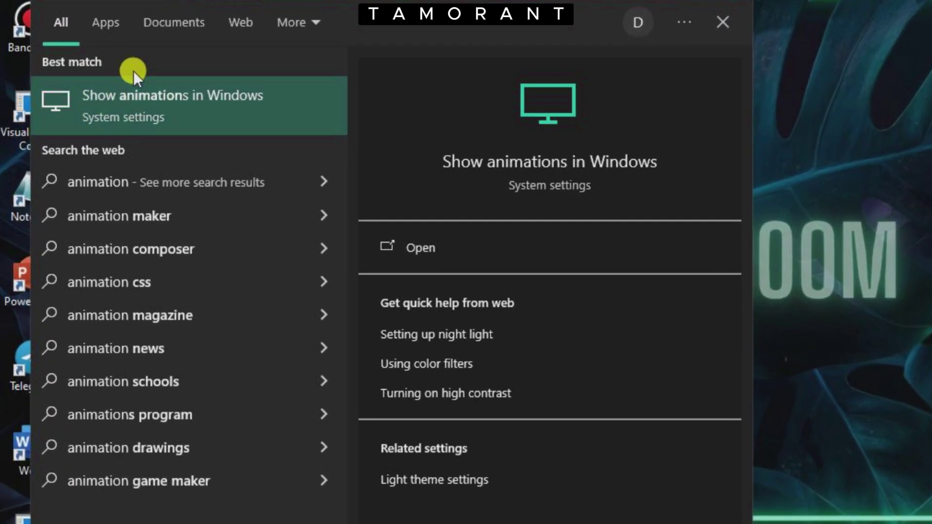
{"action": "left_click", "coordinate": [139, 116]}
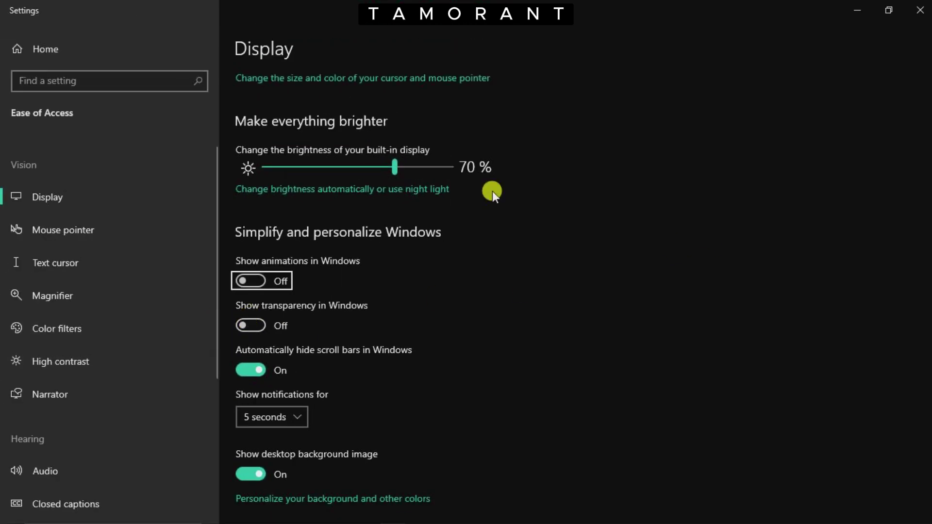
{"action": "left_click", "coordinate": [921, 16]}
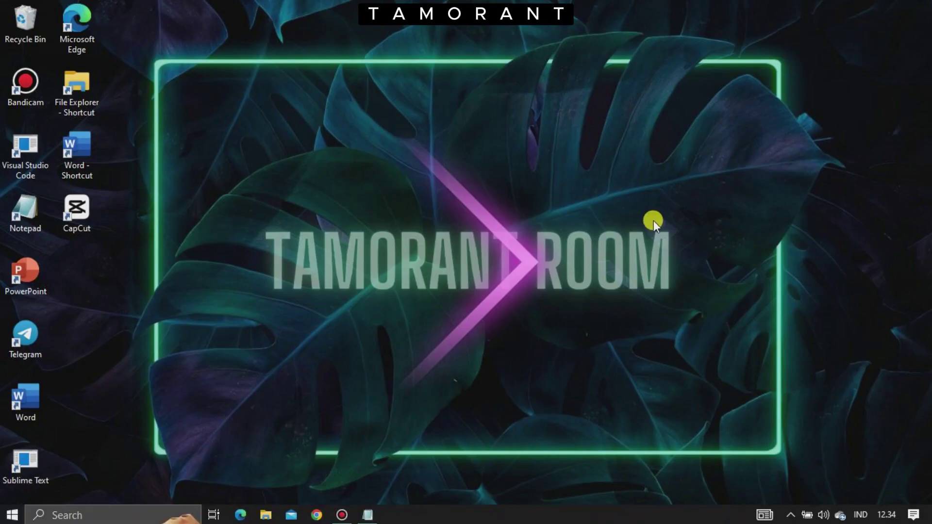
Open Task Manager's list of startup apps and sort it by status.
{"action": "right_click", "coordinate": [463, 515]}
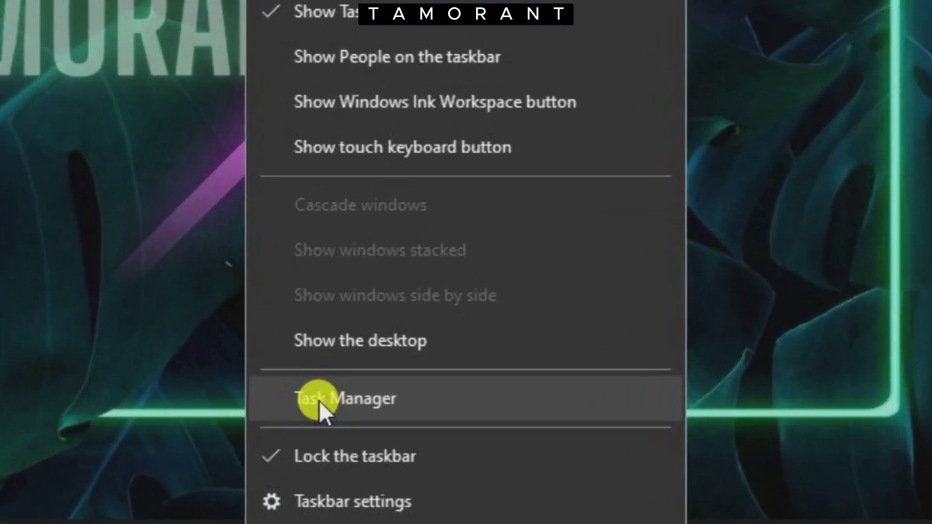
{"action": "left_click", "coordinate": [499, 446]}
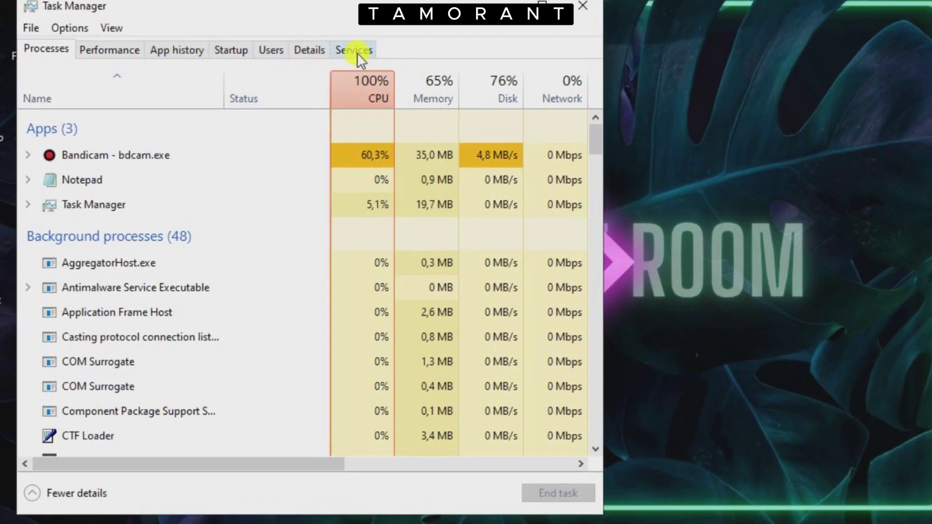
{"action": "left_click", "coordinate": [228, 56]}
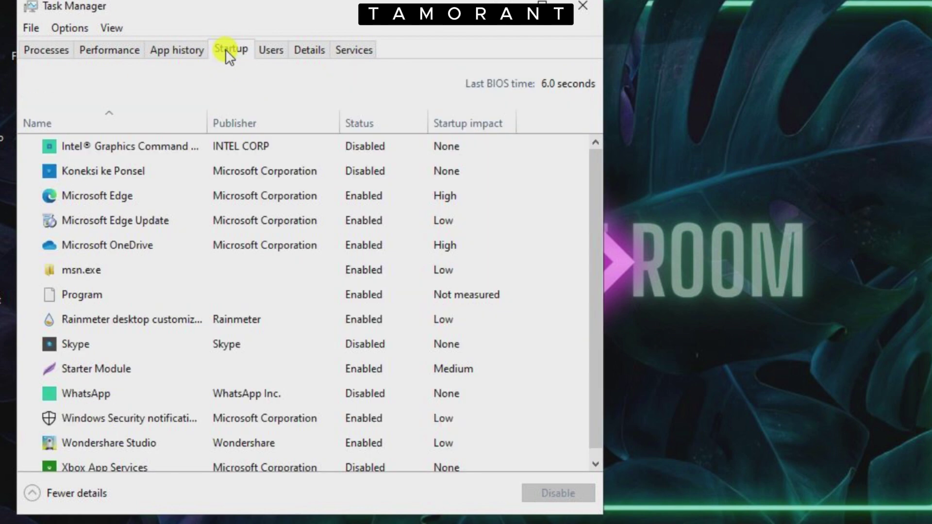
{"action": "left_click", "coordinate": [360, 123]}
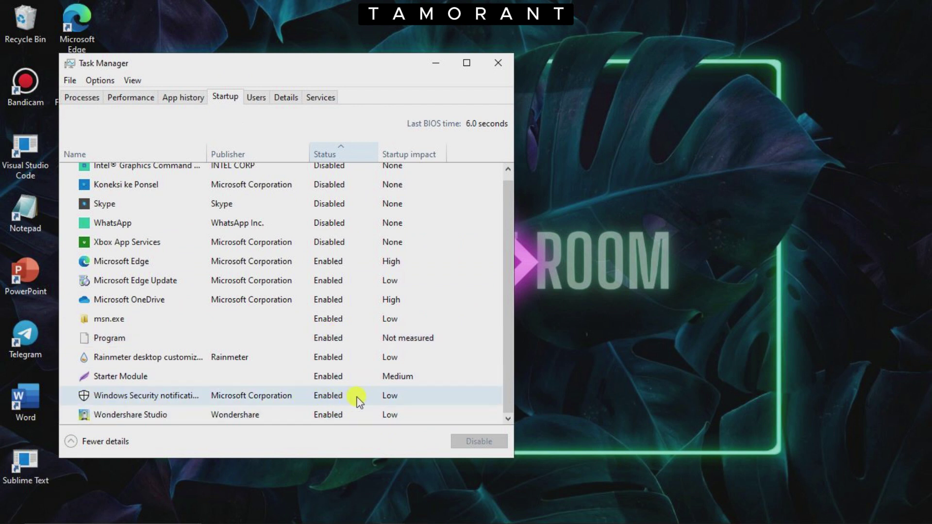
Disable Microsoft Edge, Microsoft Edge Update and Microsoft OneDrive as startup apps.
{"action": "right_click", "coordinate": [330, 262]}
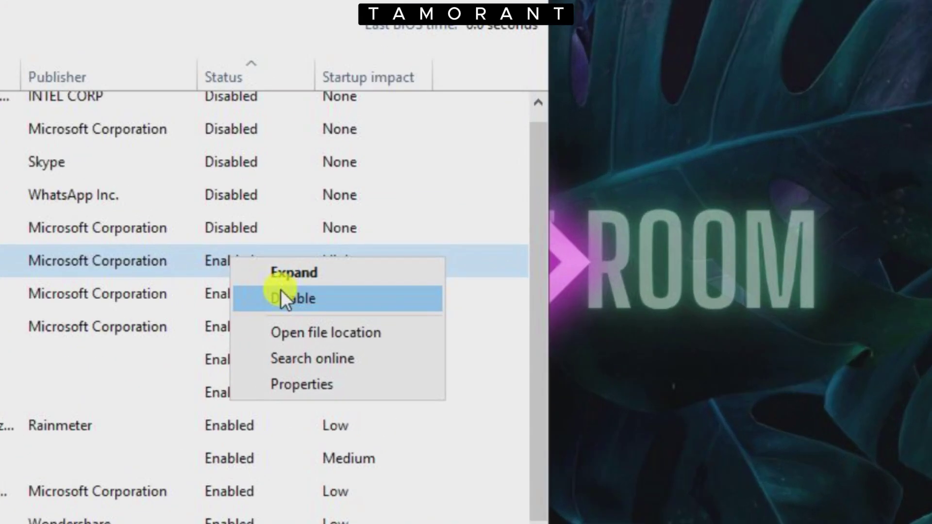
{"action": "left_click", "coordinate": [360, 283]}
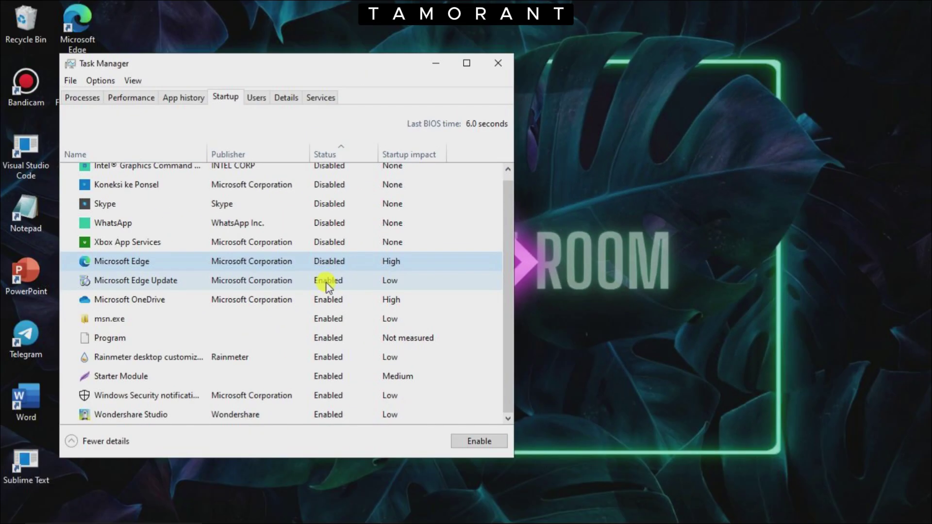
{"action": "right_click", "coordinate": [224, 296]}
{"action": "left_click", "coordinate": [361, 291]}
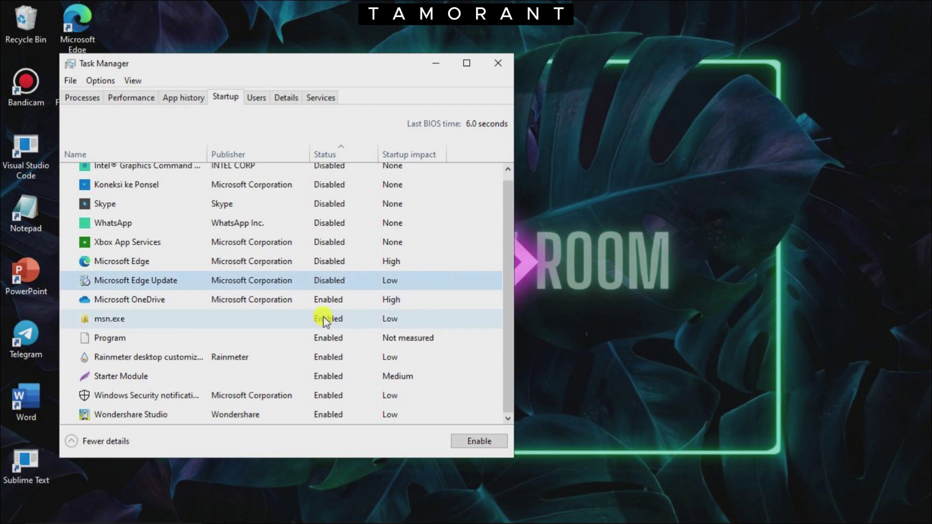
{"action": "key", "text": "Down"}
{"action": "key", "text": "alt+a"}
Disable the startup entries msn.exe, Program, Rainmeter desktop customization and Starter Module.
{"action": "right_click", "coordinate": [332, 325]}
{"action": "left_click", "coordinate": [362, 351]}
{"action": "right_click", "coordinate": [333, 340]}
{"action": "left_click", "coordinate": [362, 366]}
{"action": "right_click", "coordinate": [333, 357]}
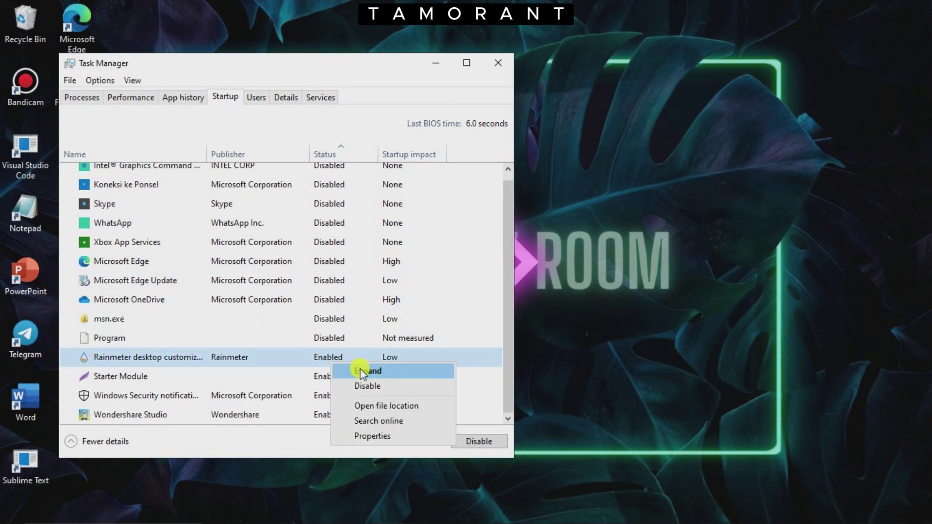
{"action": "left_click", "coordinate": [366, 385]}
{"action": "right_click", "coordinate": [391, 377]}
{"action": "left_click", "coordinate": [403, 401]}
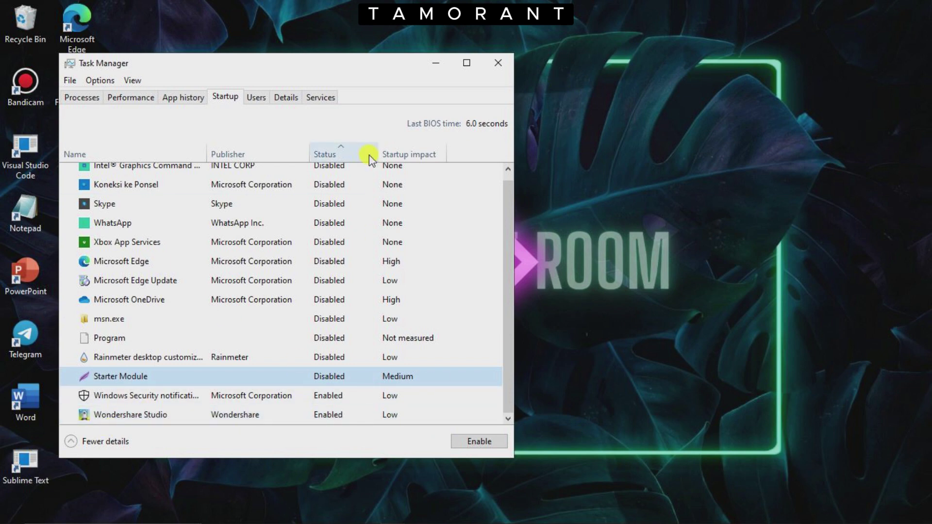
Close Task Manager and refresh the desktop.
{"action": "left_click", "coordinate": [493, 58]}
{"action": "right_click", "coordinate": [514, 161]}
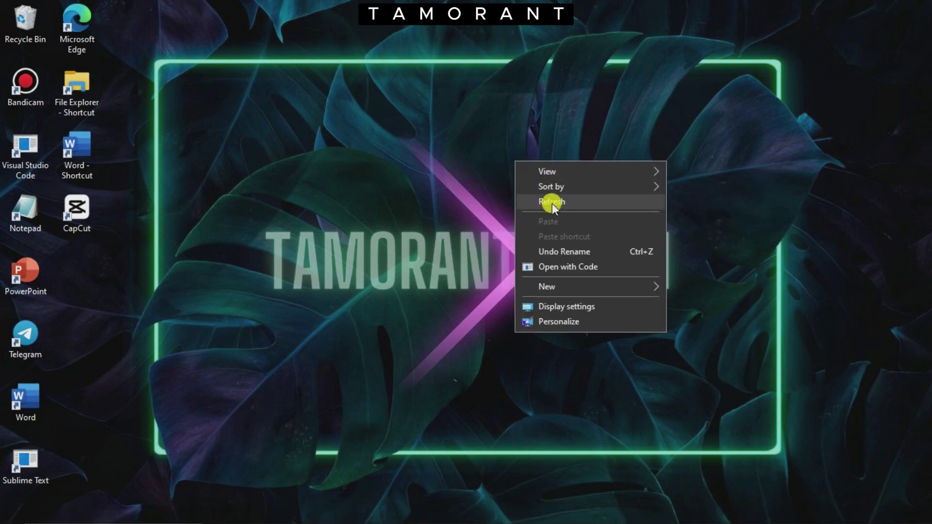
{"action": "left_click", "coordinate": [552, 203]}
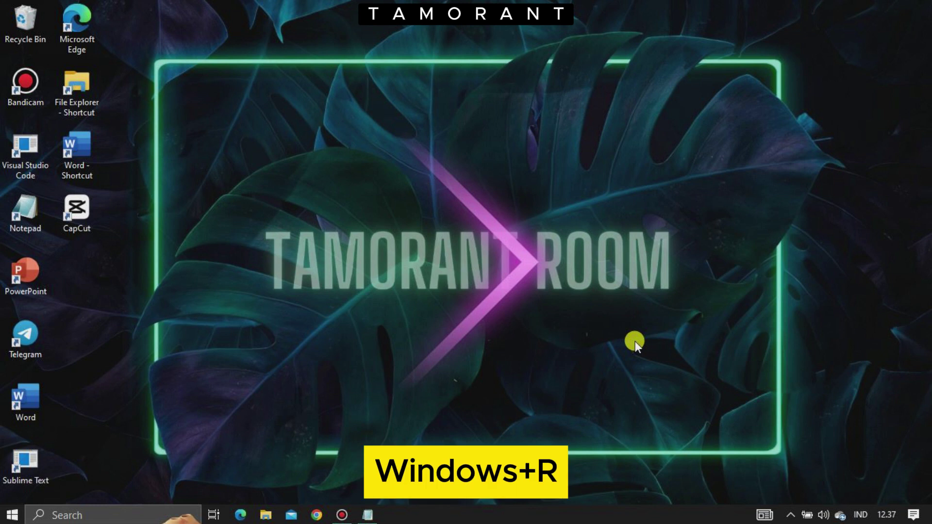
Open Registry Editor by running the regedit command.
{"action": "key", "text": "super+r"}
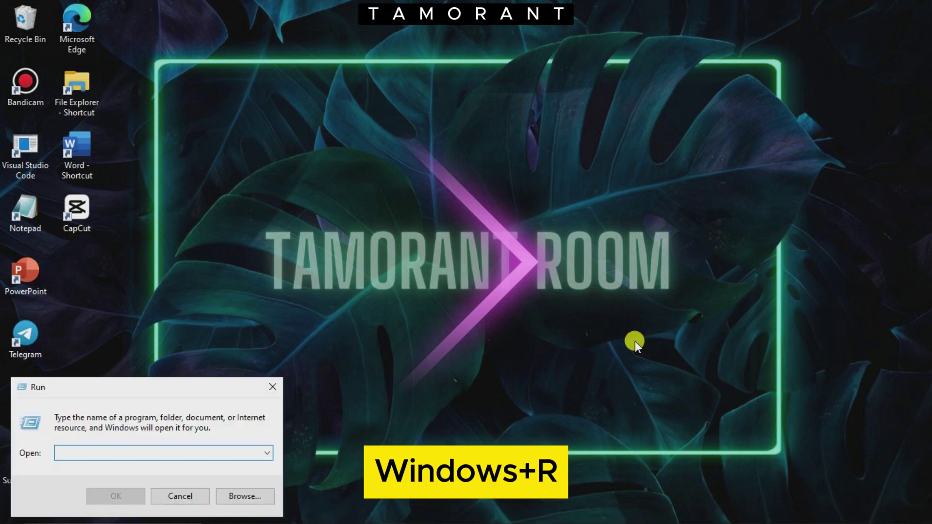
{"action": "type", "text": "rege"}
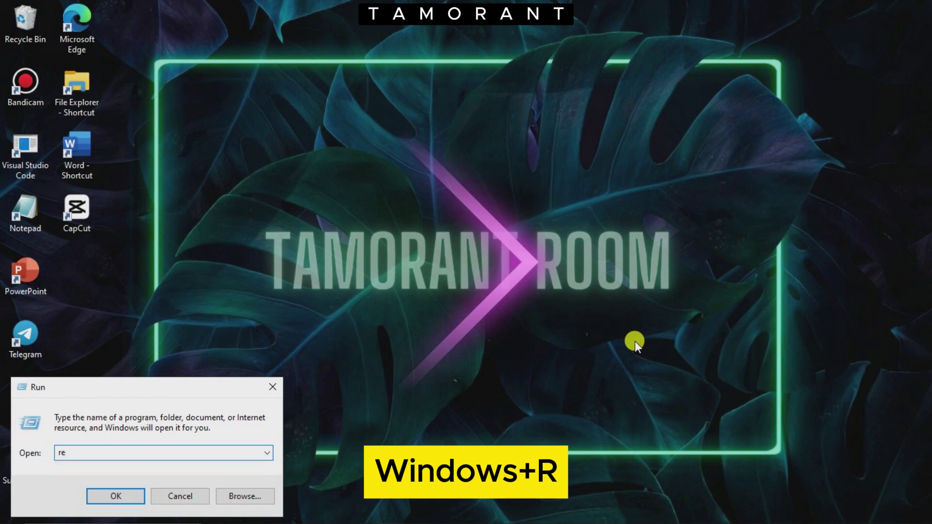
{"action": "type", "text": "dit"}
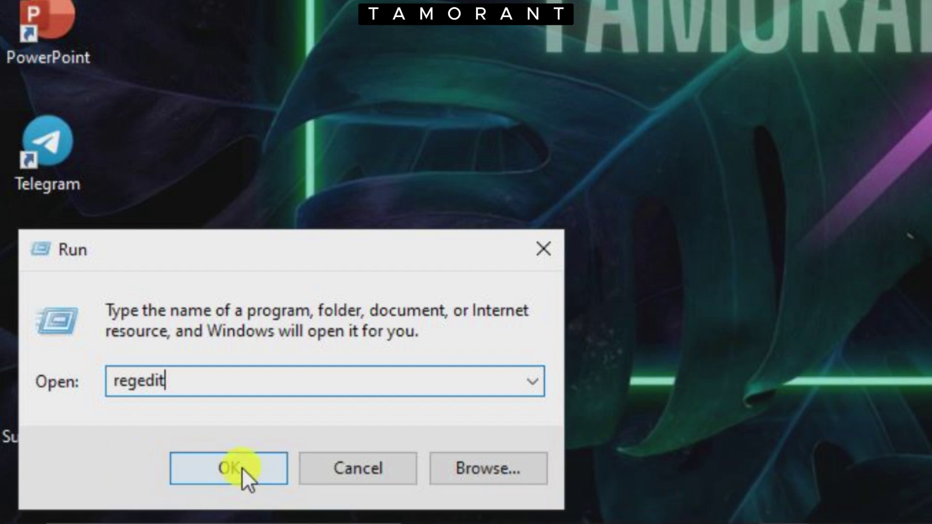
{"action": "left_click", "coordinate": [228, 473]}
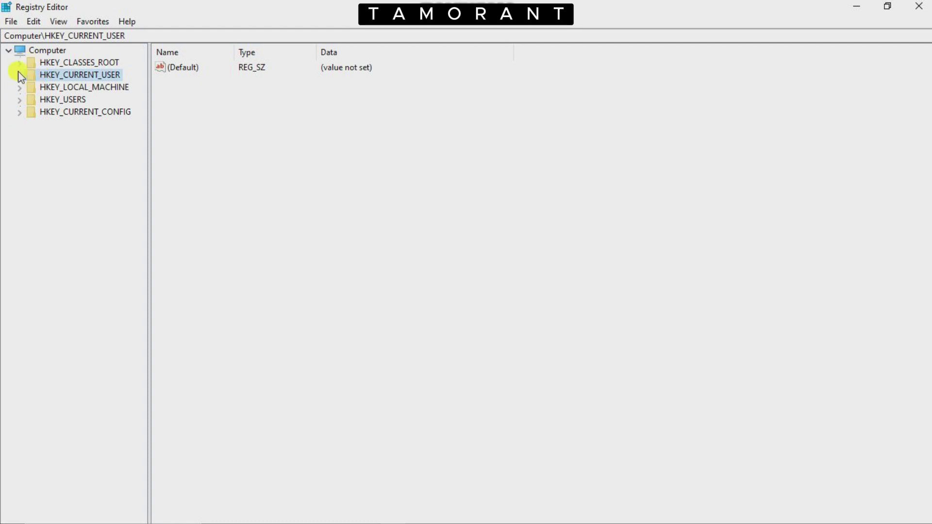
Navigate to the registry key HKEY_CURRENT_USER\Control Panel\Desktop.
{"action": "left_click", "coordinate": [19, 64]}
{"action": "left_click", "coordinate": [19, 50]}
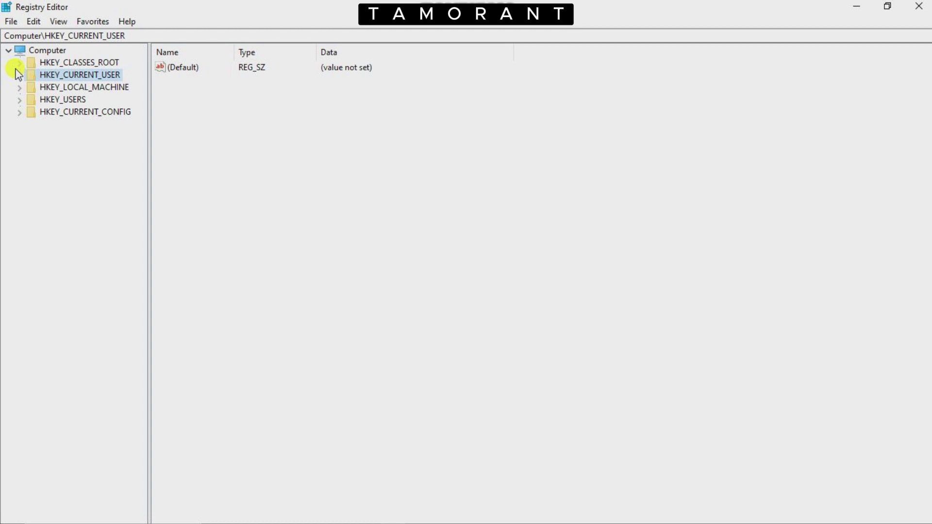
{"action": "left_click", "coordinate": [19, 75]}
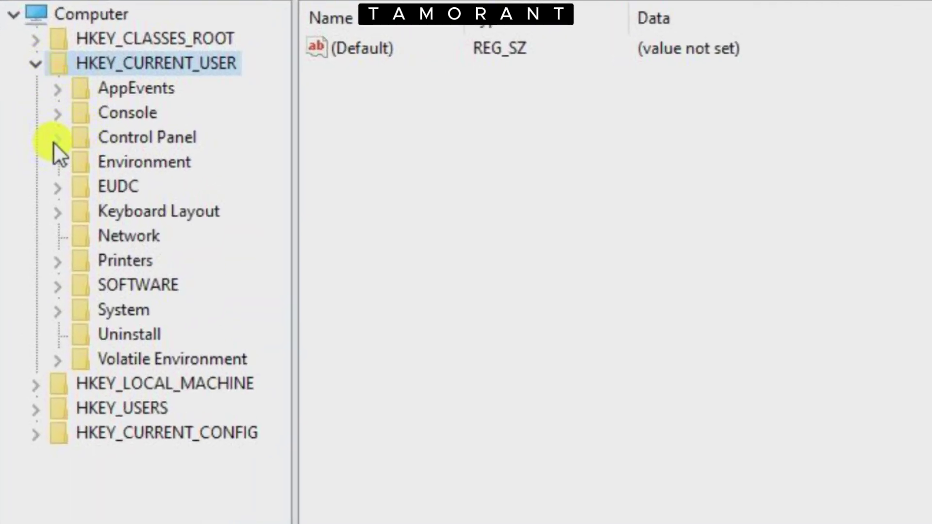
{"action": "left_click", "coordinate": [34, 65]}
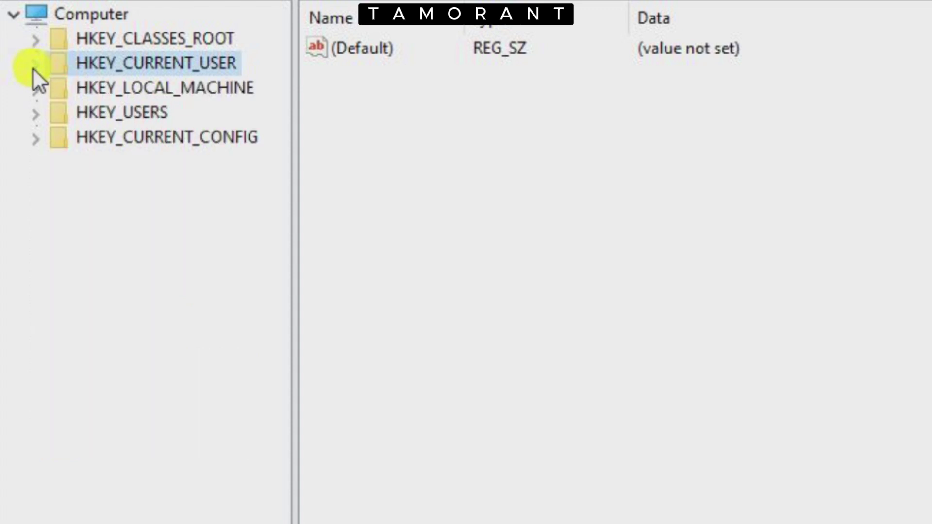
{"action": "left_click", "coordinate": [35, 65]}
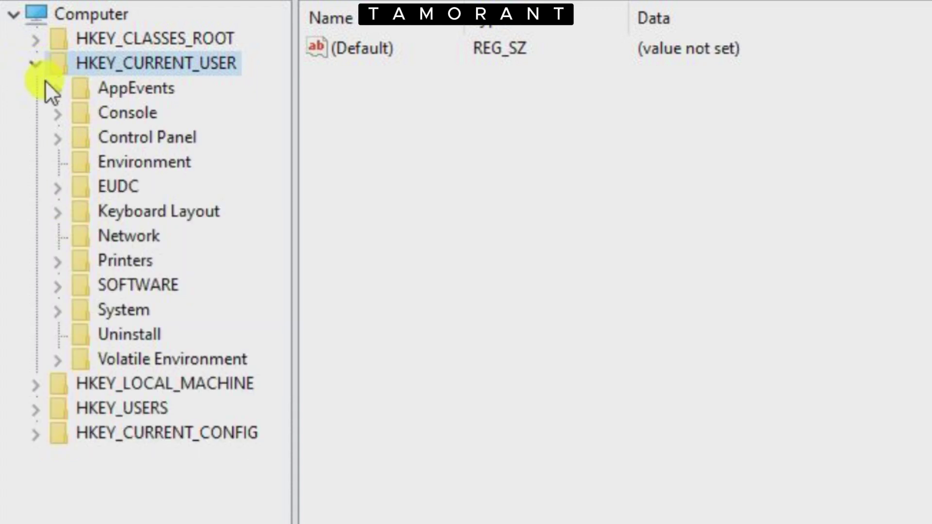
{"action": "left_click", "coordinate": [54, 140]}
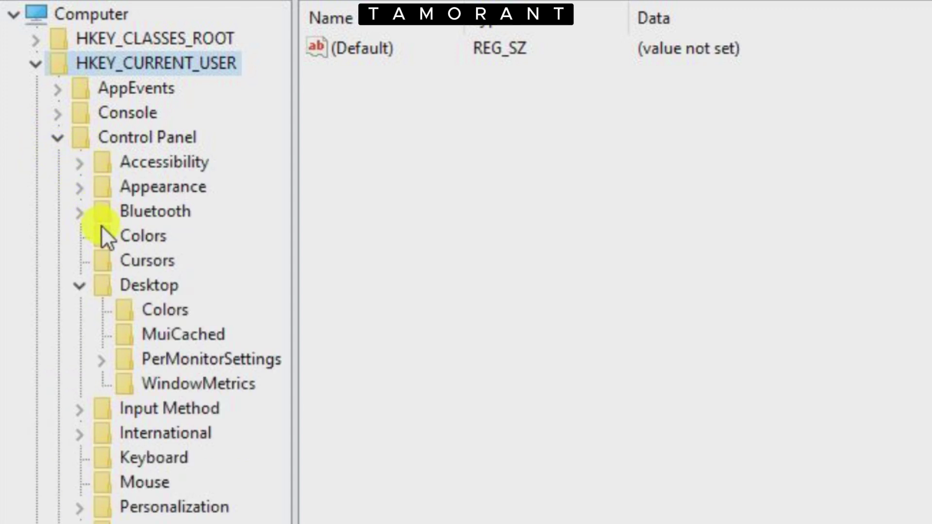
{"action": "left_click", "coordinate": [85, 290]}
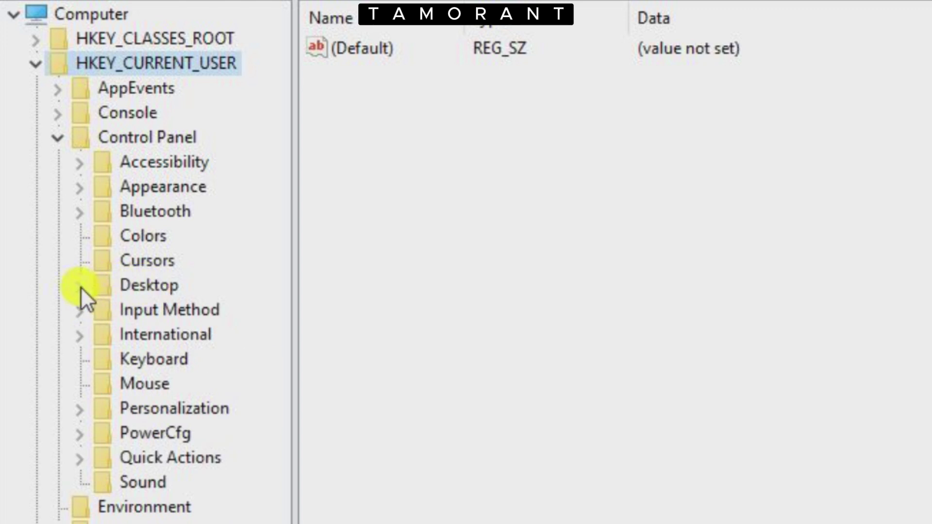
{"action": "double_click", "coordinate": [144, 282]}
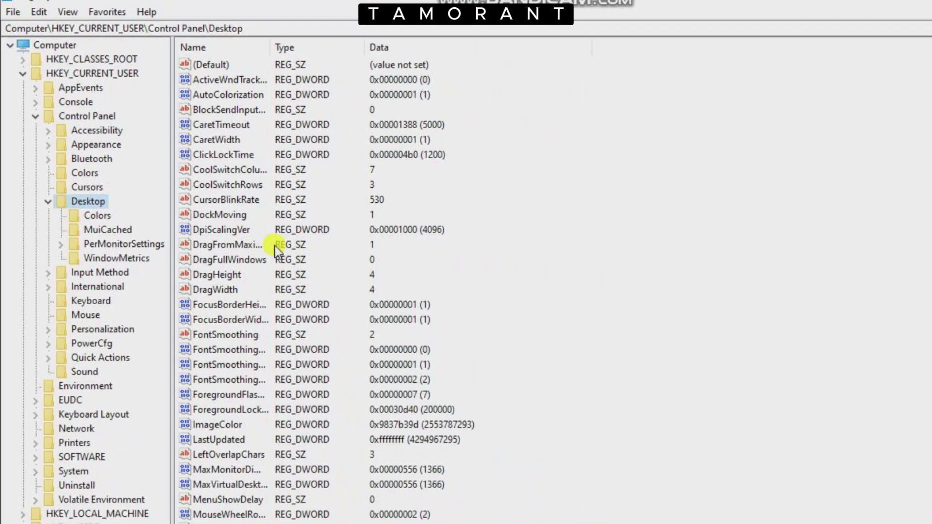
Set the MenuShowDelay value data to 0 in the Desktop key and close Registry Editor.
{"action": "scroll", "coordinate": [276, 250], "scroll_direction": "down", "scroll_amount": 5}
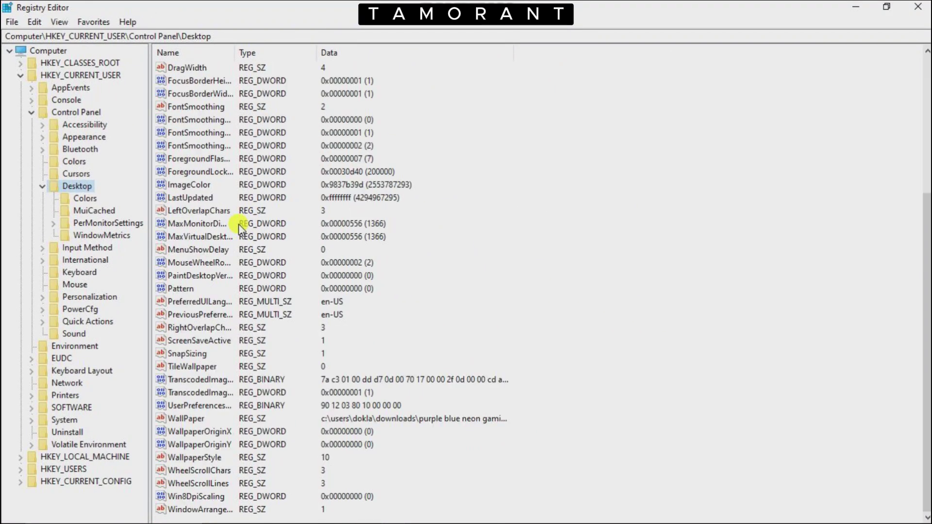
{"action": "scroll", "coordinate": [243, 316], "scroll_direction": "up", "scroll_amount": 1}
{"action": "scroll", "coordinate": [243, 316], "scroll_direction": "down", "scroll_amount": 1}
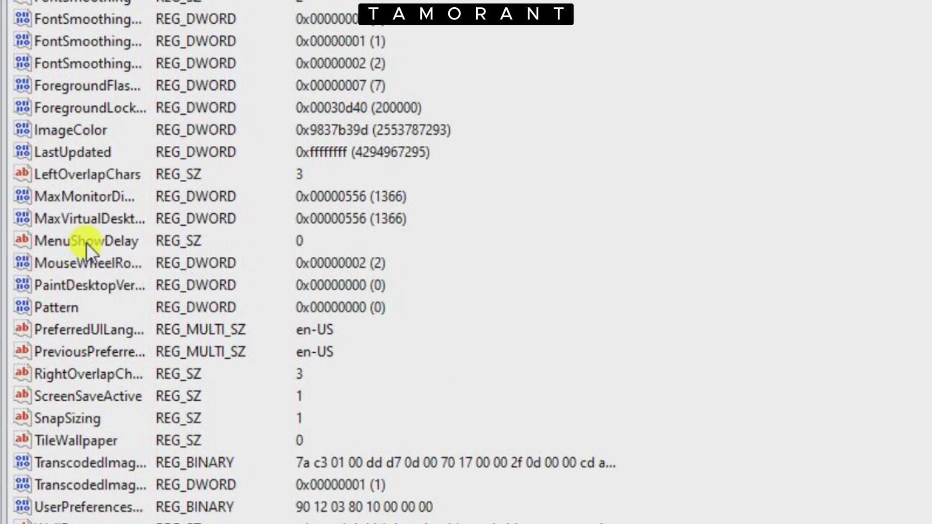
{"action": "double_click", "coordinate": [86, 238]}
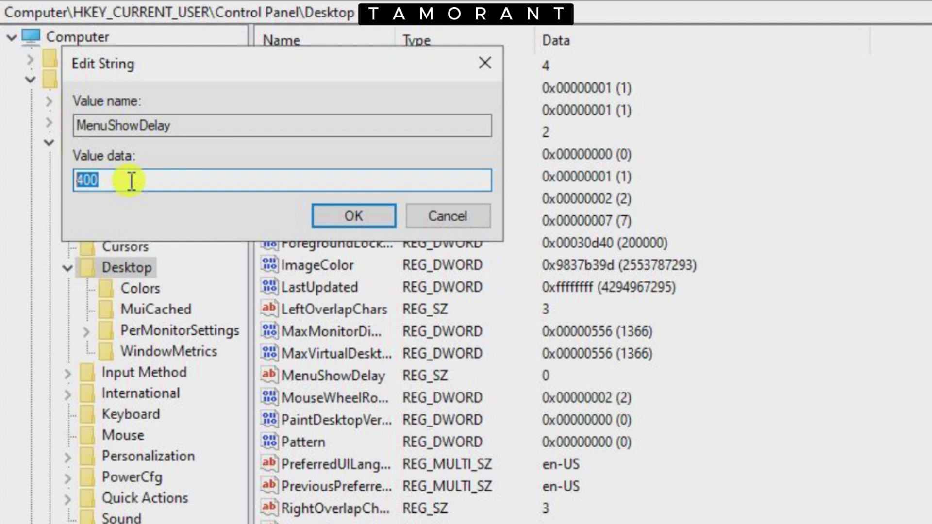
{"action": "type", "text": "0"}
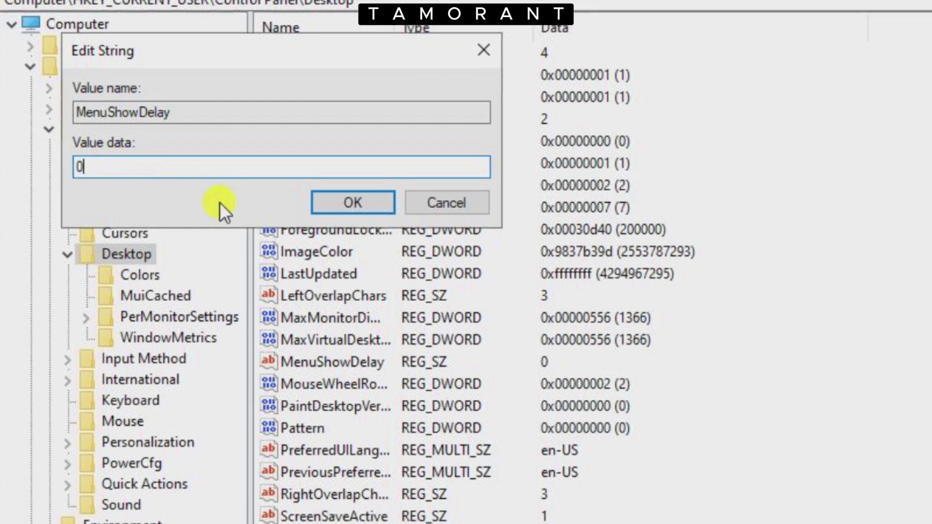
{"action": "left_click", "coordinate": [363, 201]}
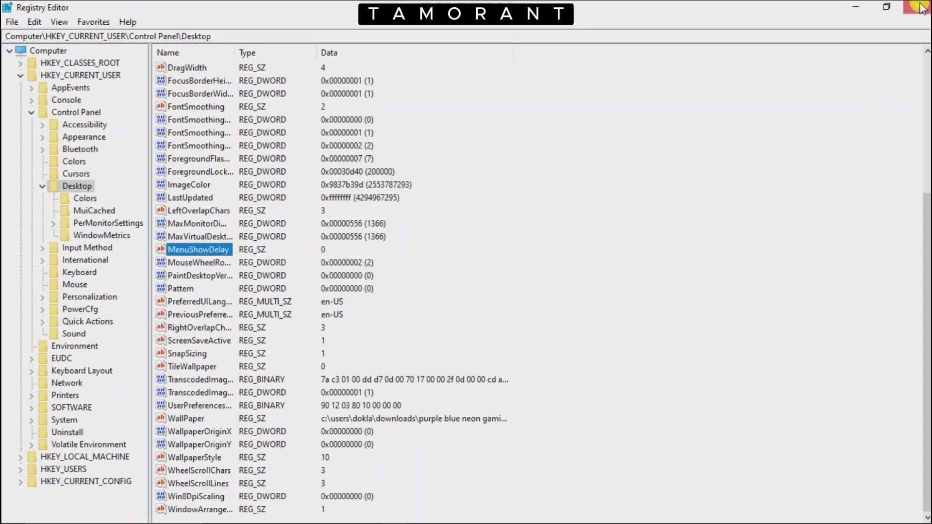
{"action": "left_click", "coordinate": [920, 8]}
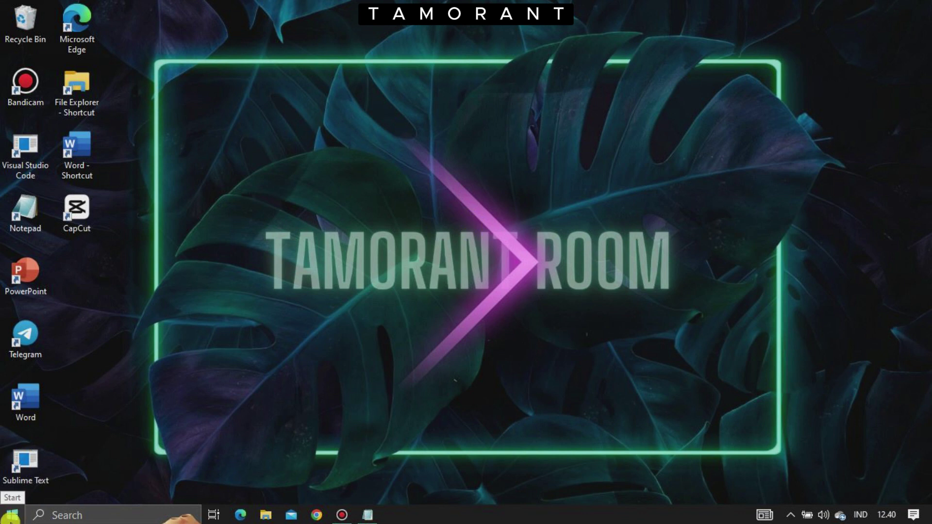
{"action": "left_click", "coordinate": [11, 517]}
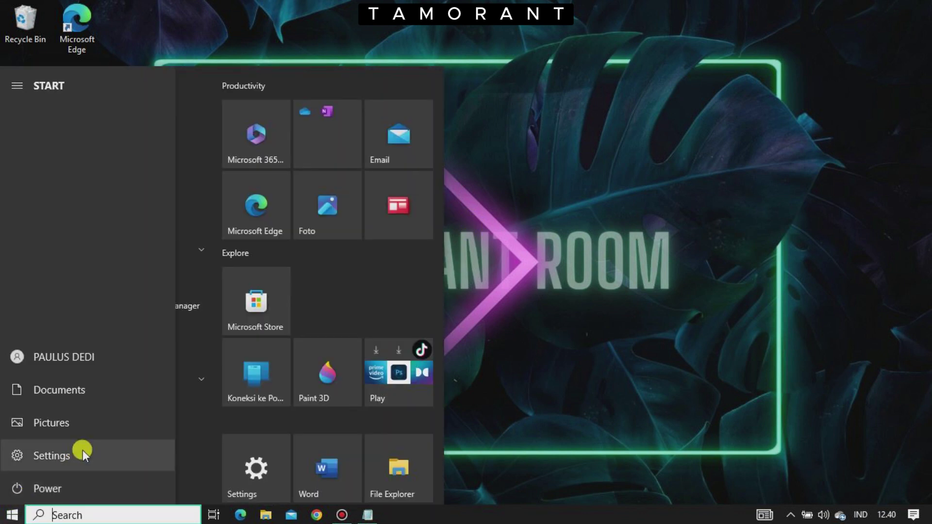
{"action": "left_click", "coordinate": [529, 380]}
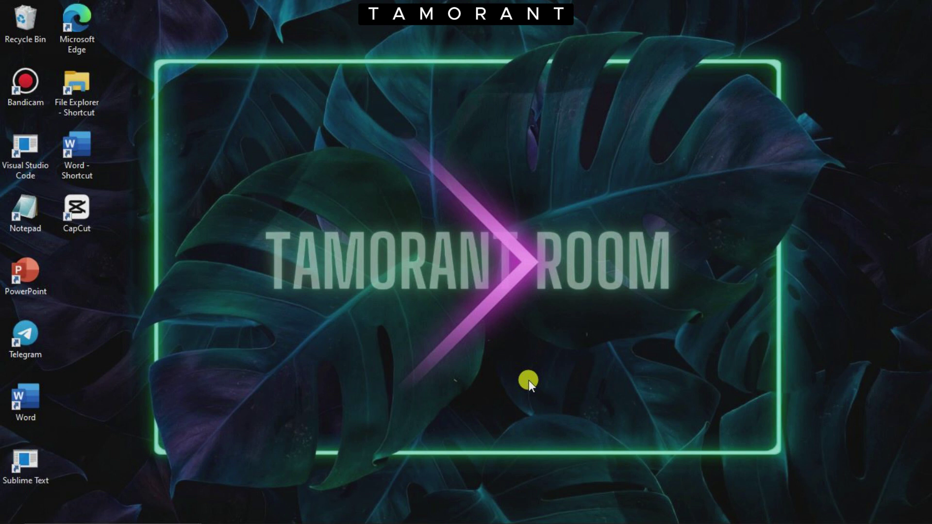
Open File Explorer and bring up its Folder Options dialog.
{"action": "mouse_move", "coordinate": [354, 519]}
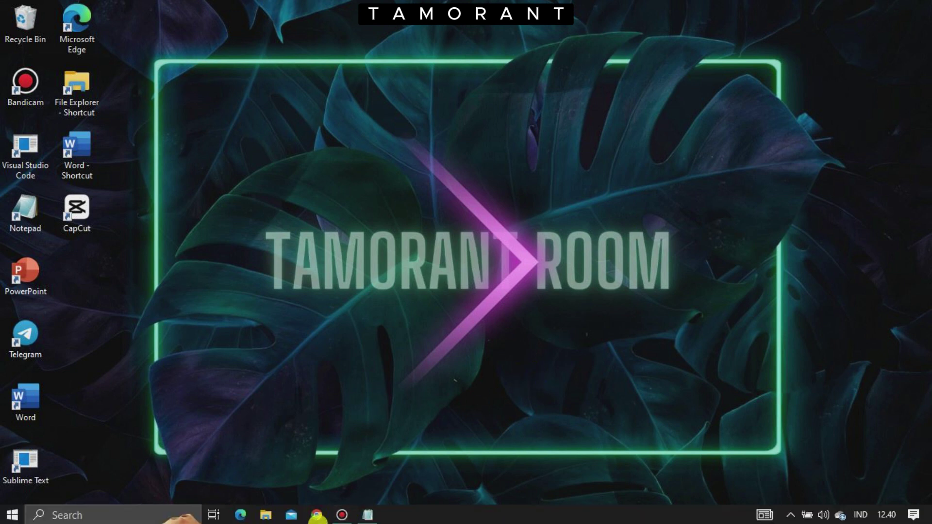
{"action": "left_click", "coordinate": [266, 519]}
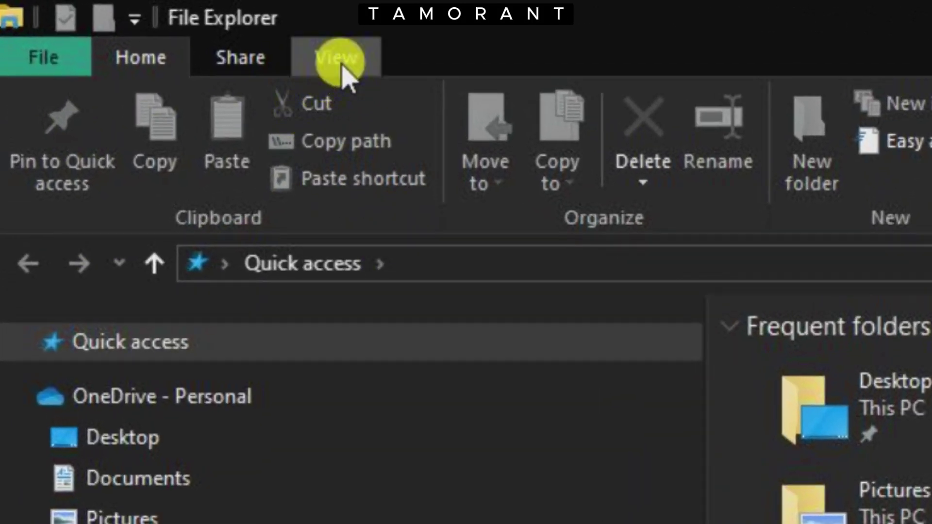
{"action": "left_click", "coordinate": [335, 68]}
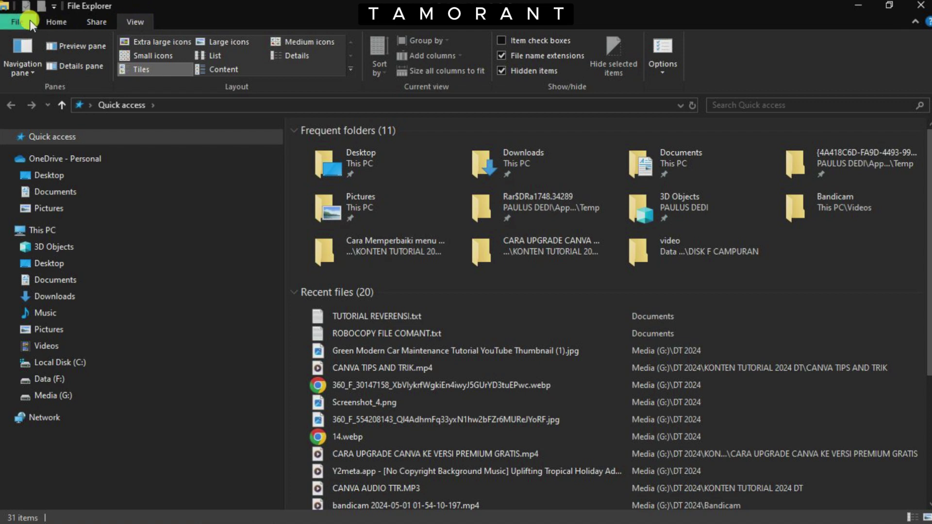
{"action": "left_click", "coordinate": [14, 22]}
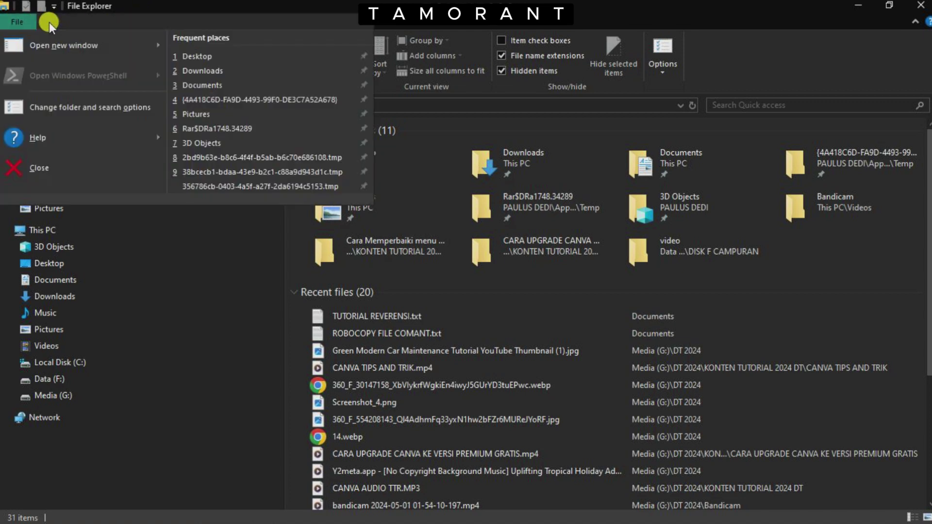
{"action": "left_click", "coordinate": [91, 23]}
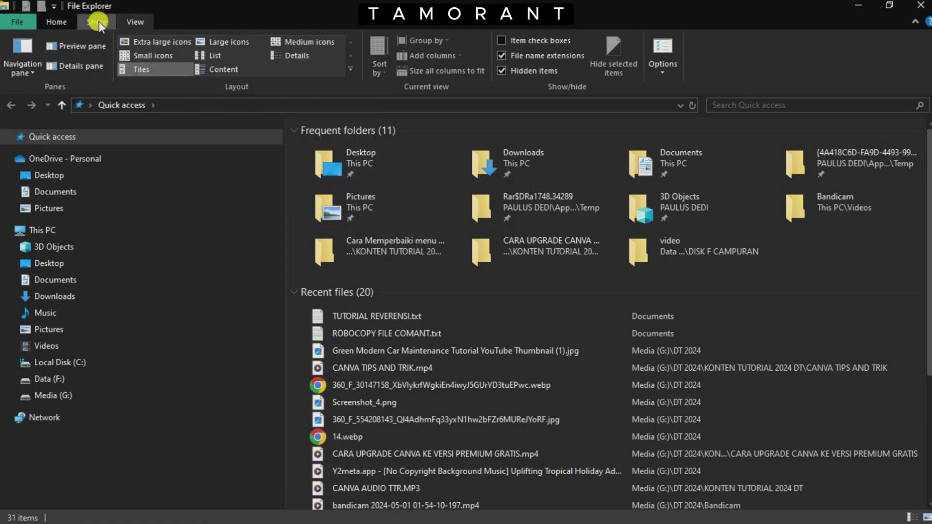
{"action": "left_click", "coordinate": [130, 22]}
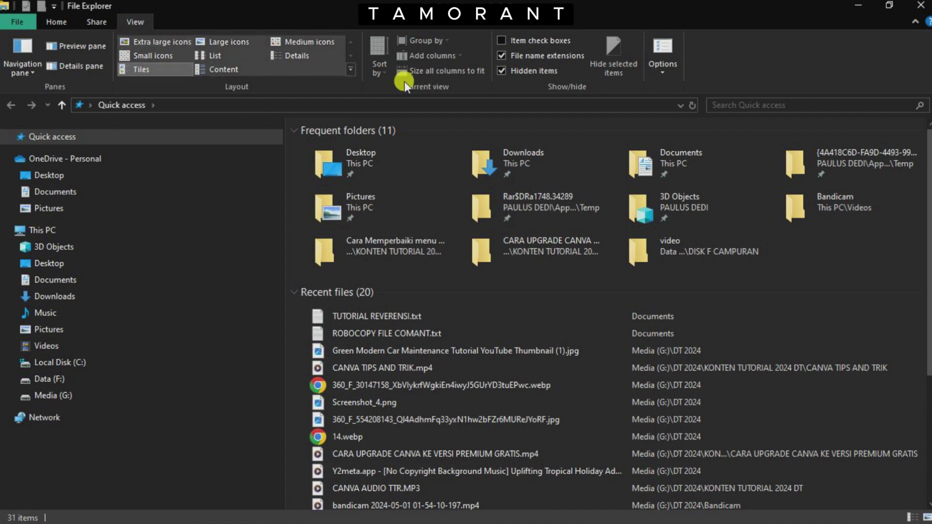
{"action": "left_click", "coordinate": [662, 68]}
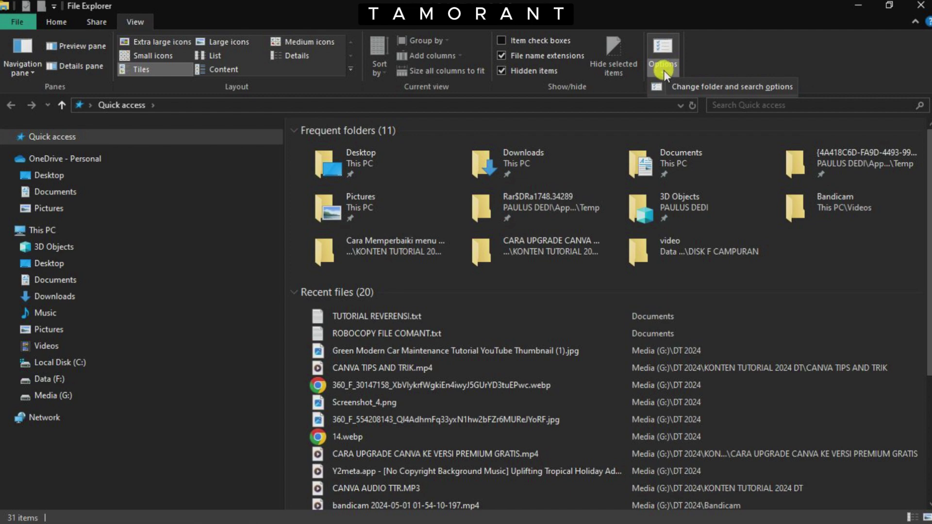
{"action": "left_click", "coordinate": [700, 88]}
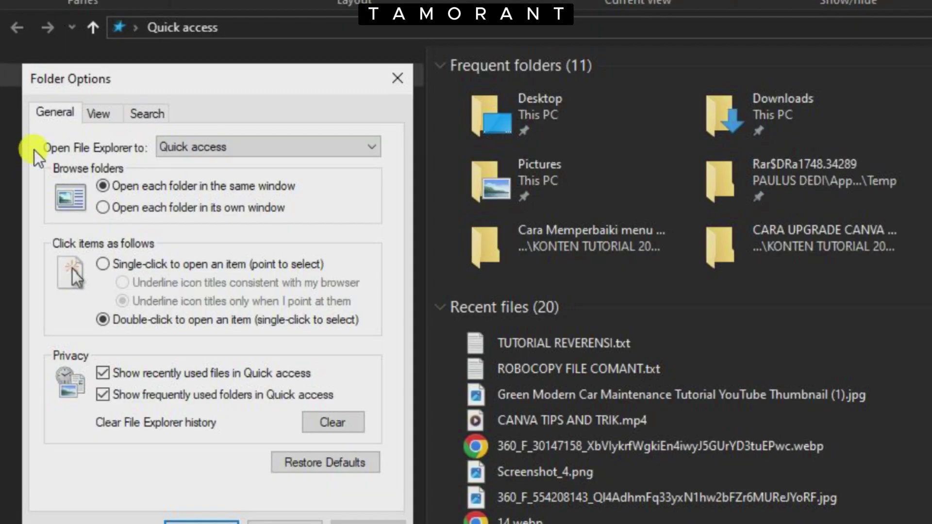
Turn off "Always show icons, never thumbnails" in the folder view settings, apply the change and close File Explorer.
{"action": "left_click", "coordinate": [97, 113]}
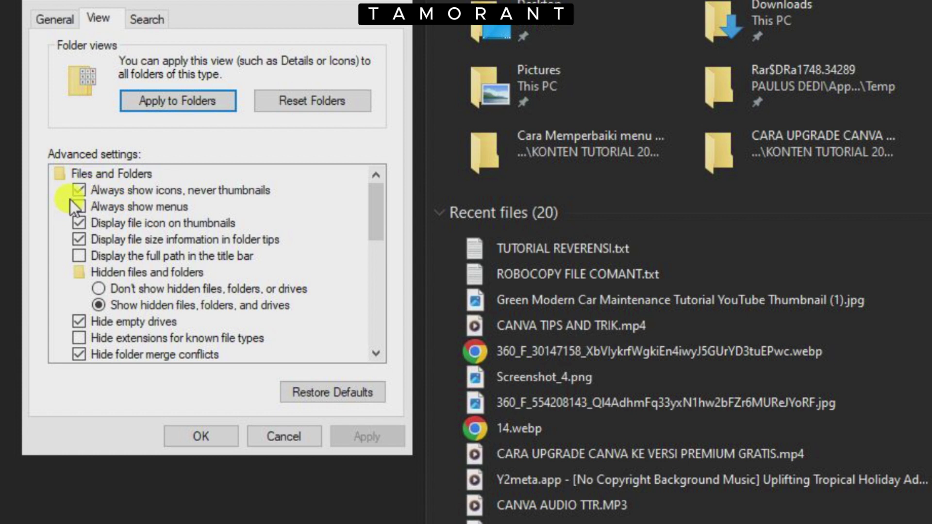
{"action": "left_click", "coordinate": [79, 190]}
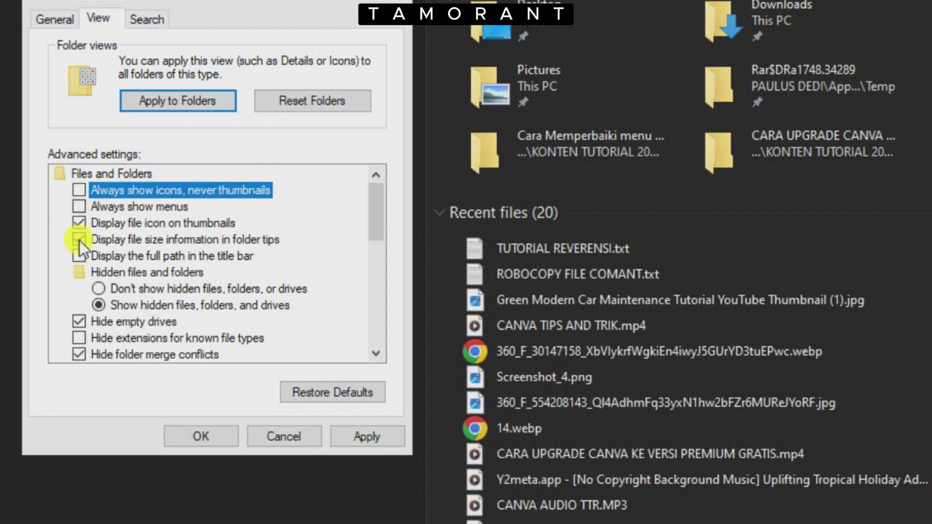
{"action": "left_click", "coordinate": [372, 440]}
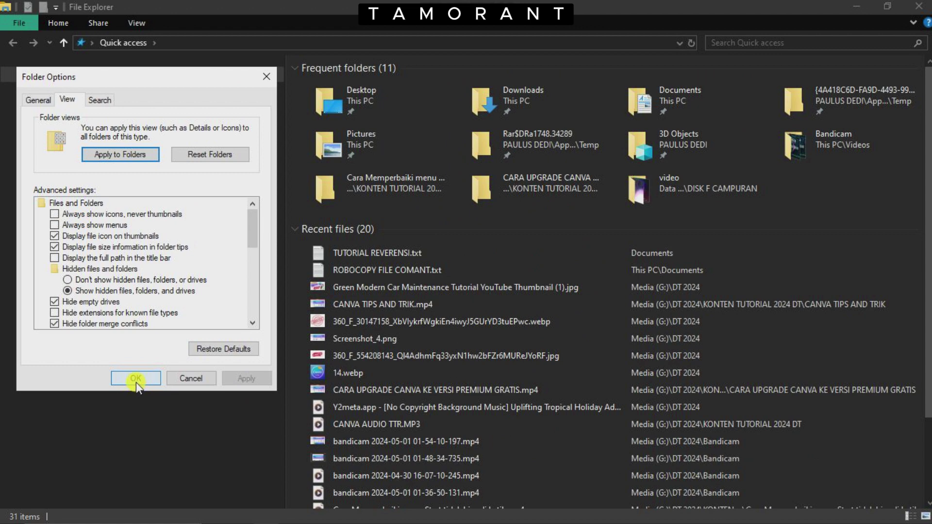
{"action": "left_click", "coordinate": [136, 378]}
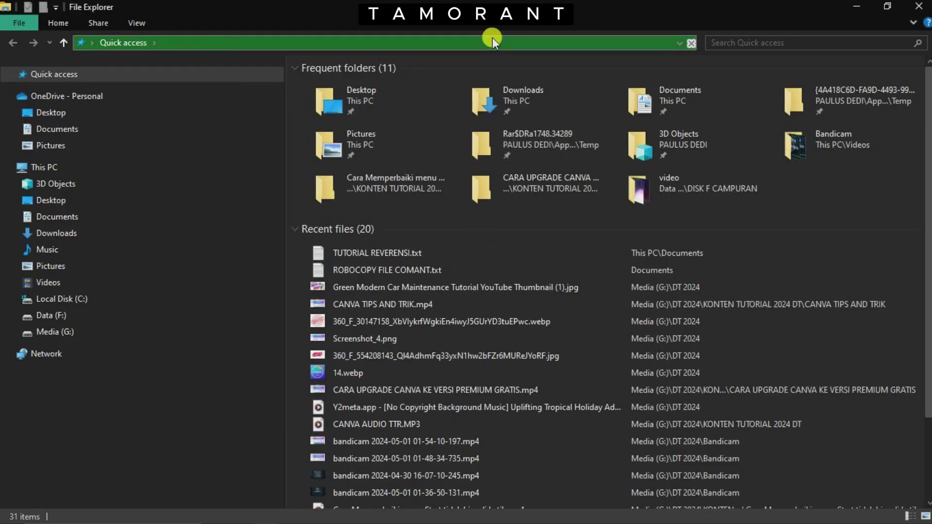
{"action": "left_click", "coordinate": [919, 6]}
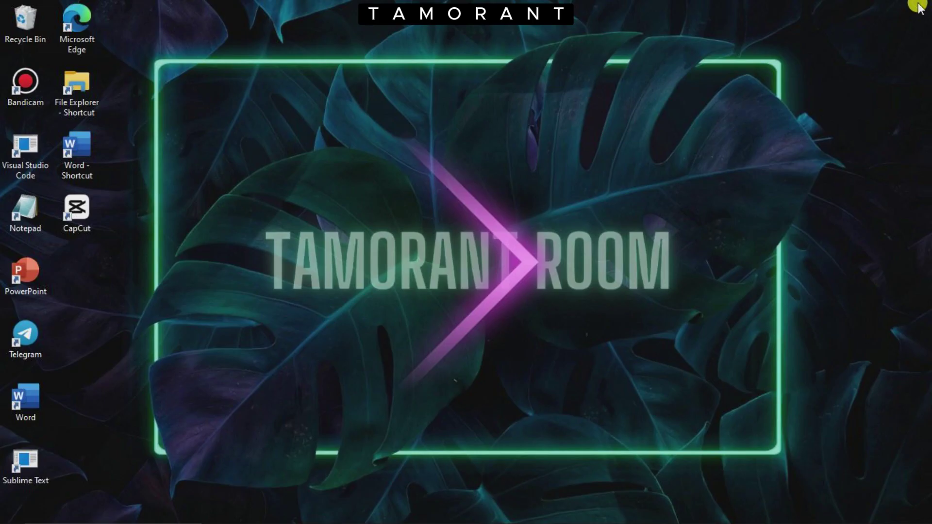
Refresh the desktop several times.
{"action": "right_click", "coordinate": [620, 175]}
{"action": "left_click", "coordinate": [666, 216]}
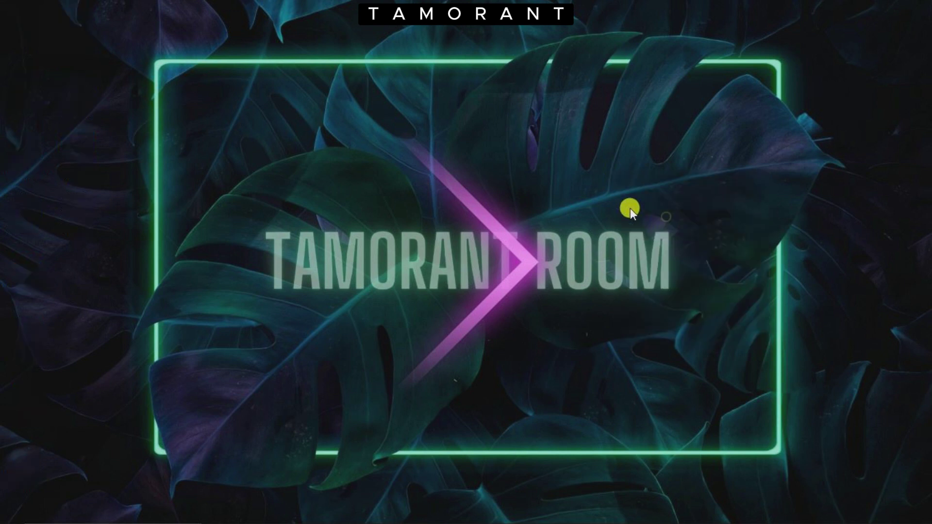
{"action": "right_click", "coordinate": [531, 174]}
{"action": "left_click", "coordinate": [579, 214]}
{"action": "right_click", "coordinate": [495, 202]}
{"action": "mouse_move", "coordinate": [520, 221]}
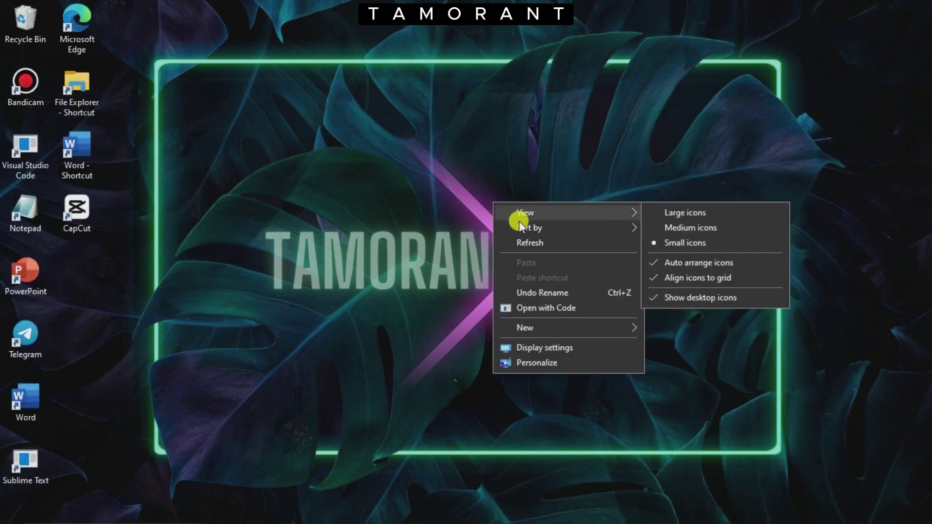
{"action": "left_click", "coordinate": [532, 243]}
{"action": "right_click", "coordinate": [465, 164]}
{"action": "left_click", "coordinate": [514, 203]}
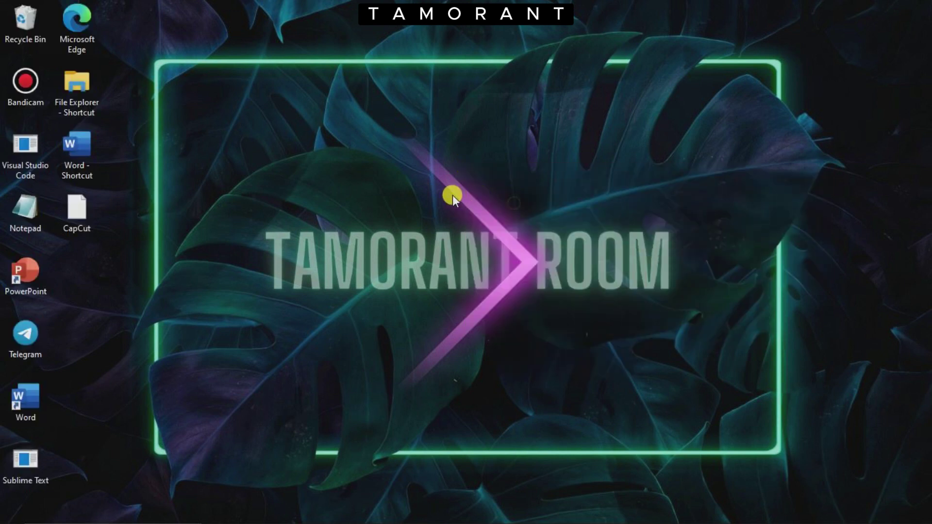
{"action": "right_click", "coordinate": [453, 196]}
{"action": "left_click", "coordinate": [503, 234]}
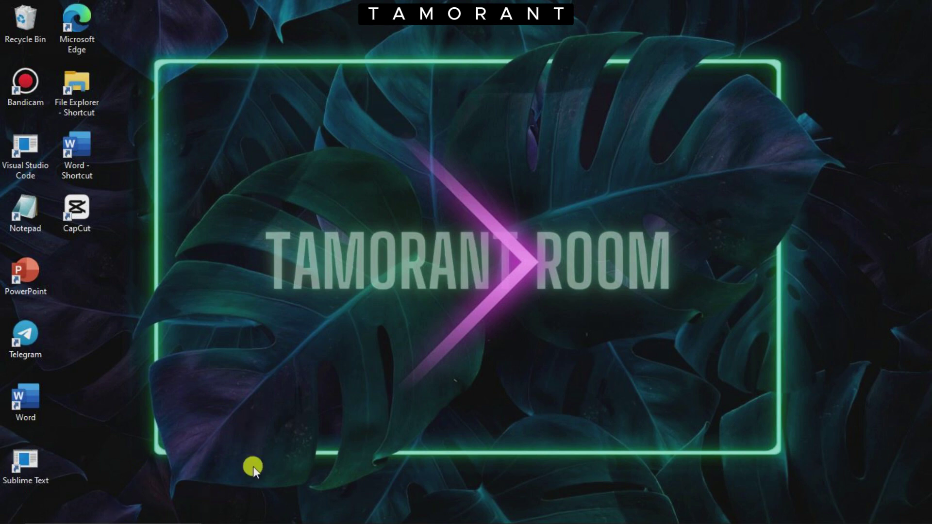
Open the Windows folder on Local Disk (C:) in File Explorer.
{"action": "left_click", "coordinate": [264, 515]}
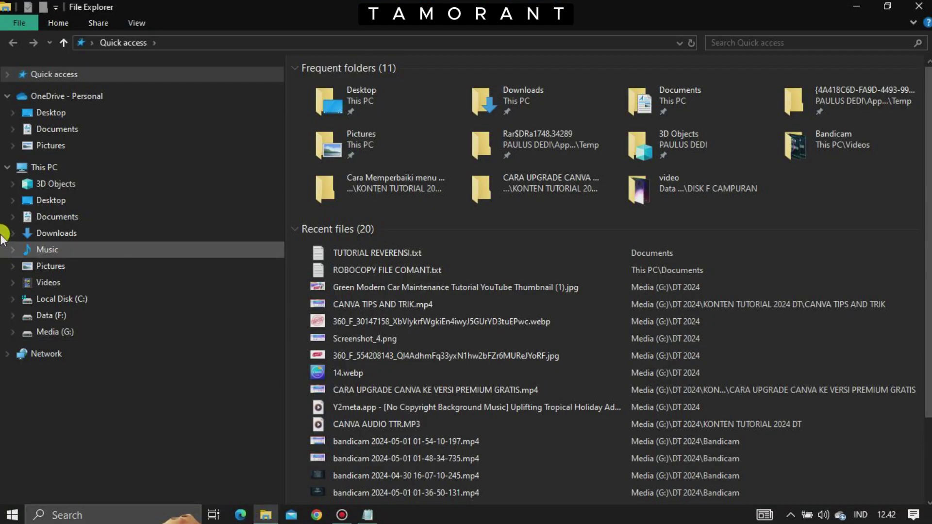
{"action": "left_click", "coordinate": [56, 168]}
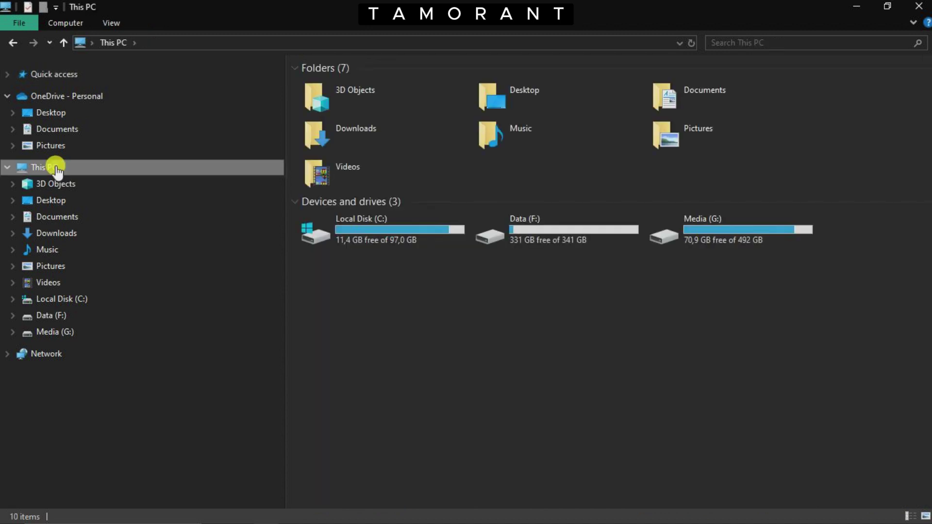
{"action": "double_click", "coordinate": [367, 235]}
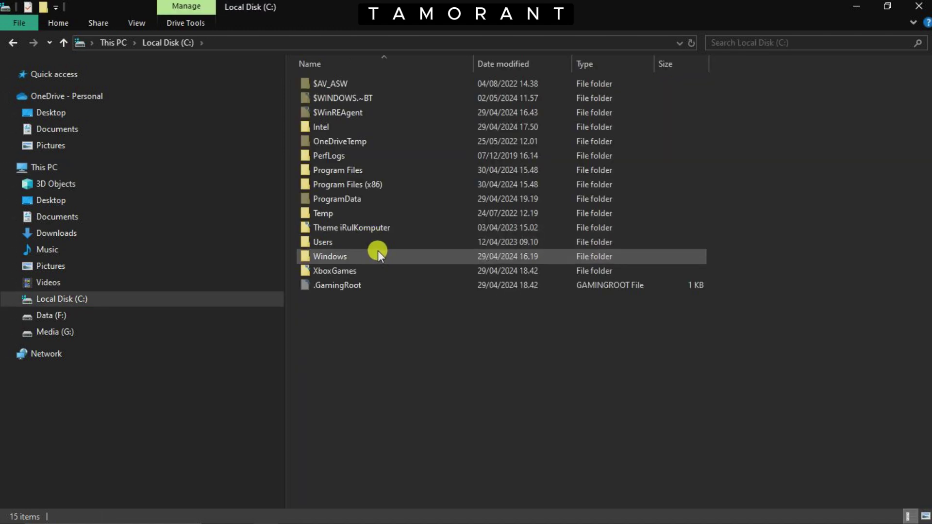
{"action": "left_click", "coordinate": [377, 252]}
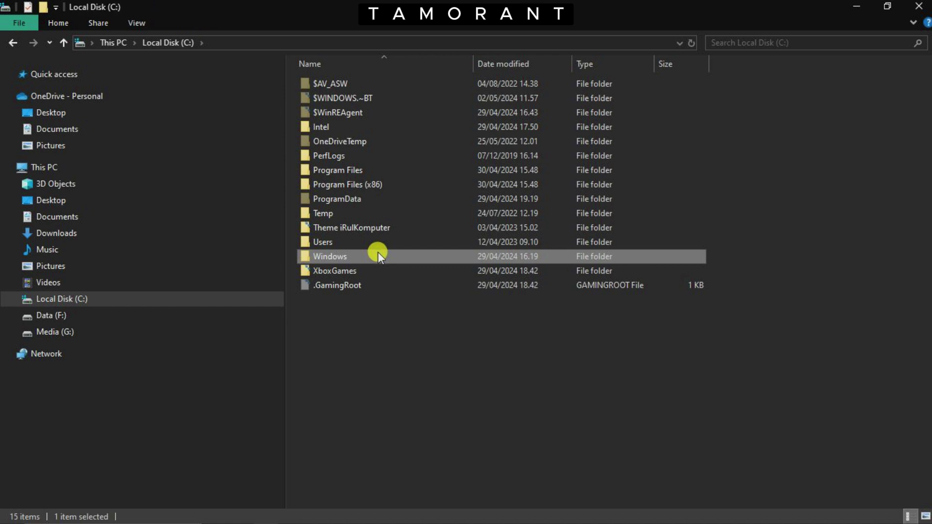
{"action": "double_click", "coordinate": [377, 252]}
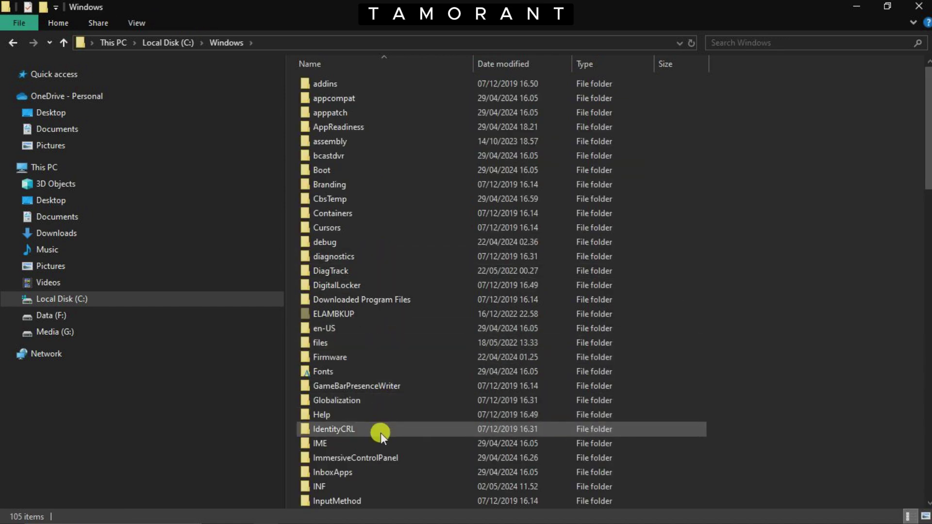
Open the Download folder inside SoftwareDistribution and select the folder it contains.
{"action": "scroll", "coordinate": [366, 253], "scroll_direction": "down", "scroll_amount": 3}
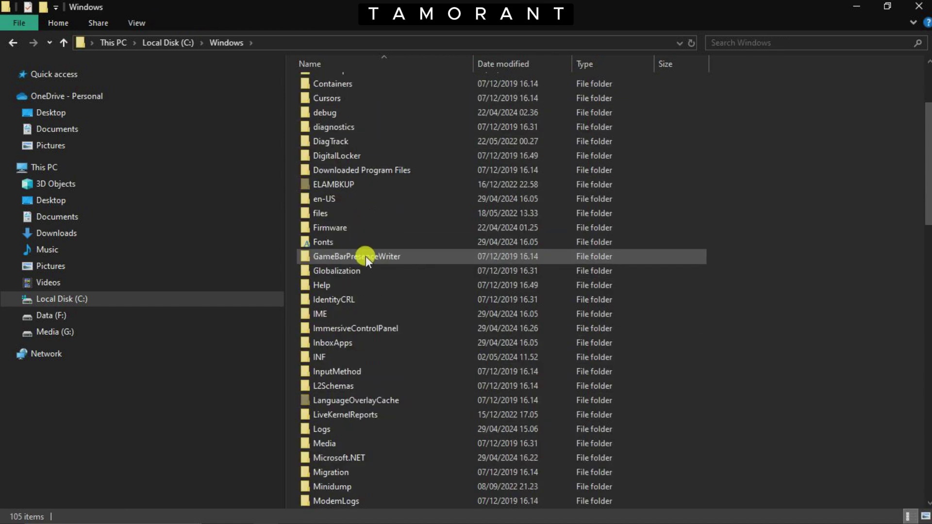
{"action": "scroll", "coordinate": [398, 373], "scroll_direction": "down", "scroll_amount": 4}
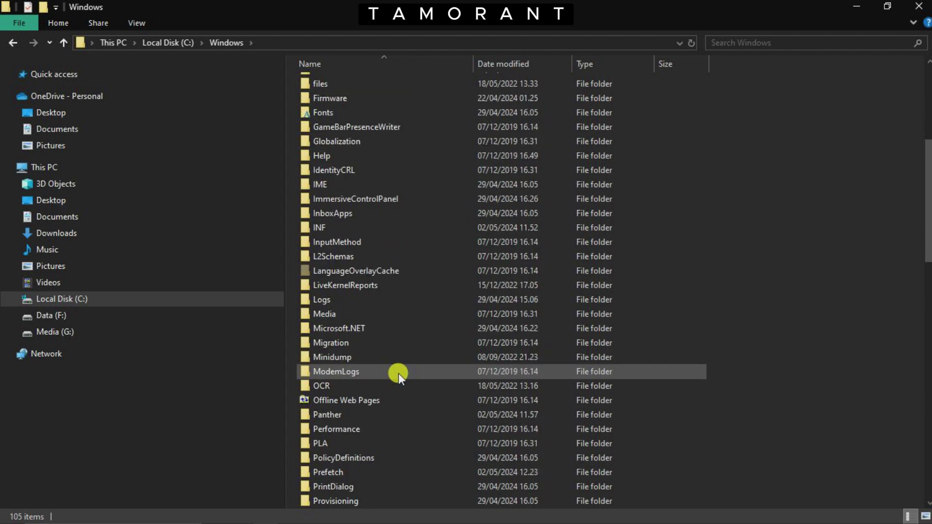
{"action": "scroll", "coordinate": [398, 374], "scroll_direction": "down", "scroll_amount": 7}
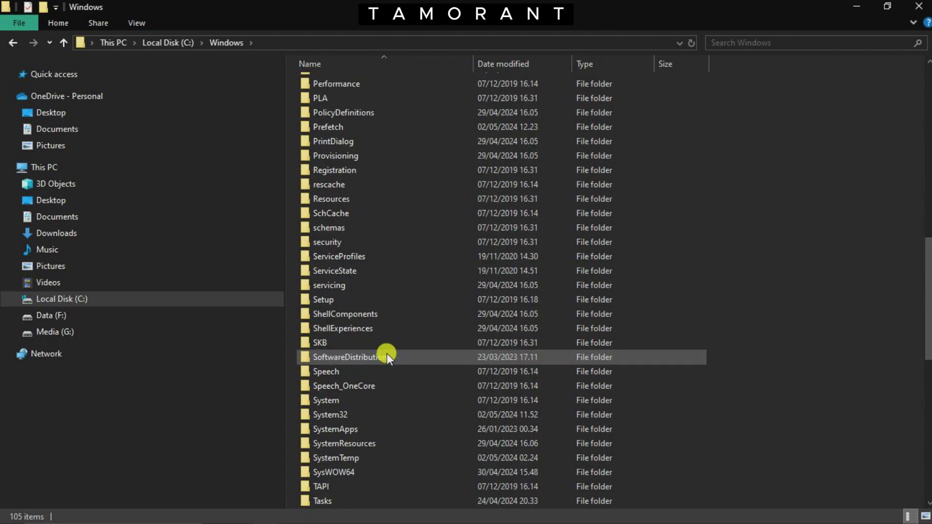
{"action": "double_click", "coordinate": [387, 357]}
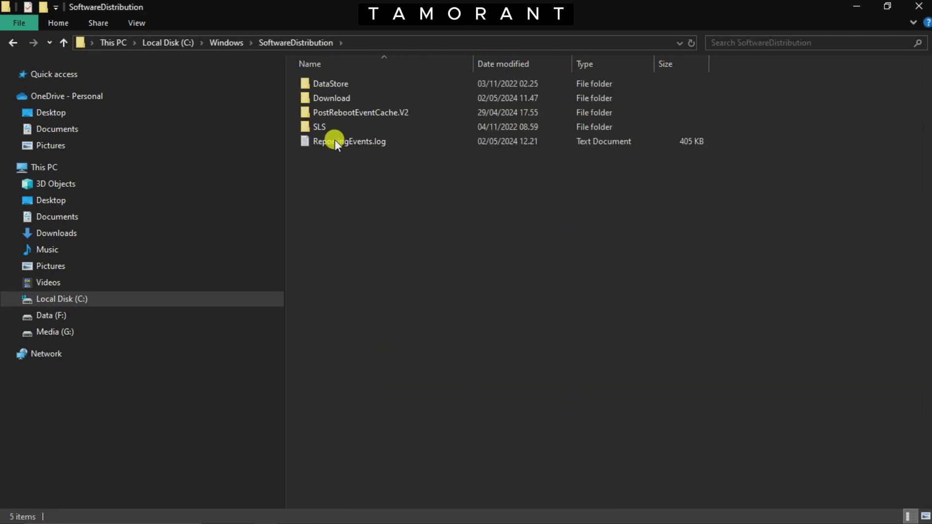
{"action": "double_click", "coordinate": [332, 99]}
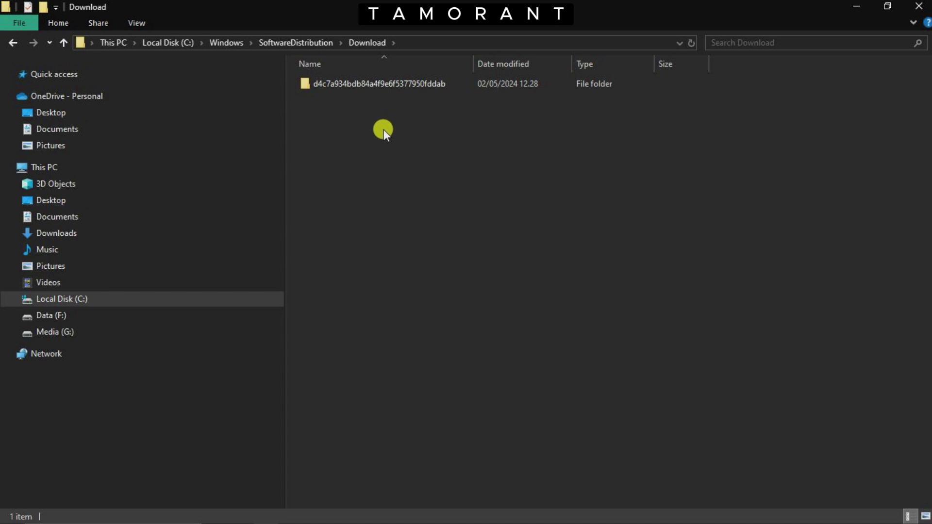
{"action": "left_click", "coordinate": [384, 82]}
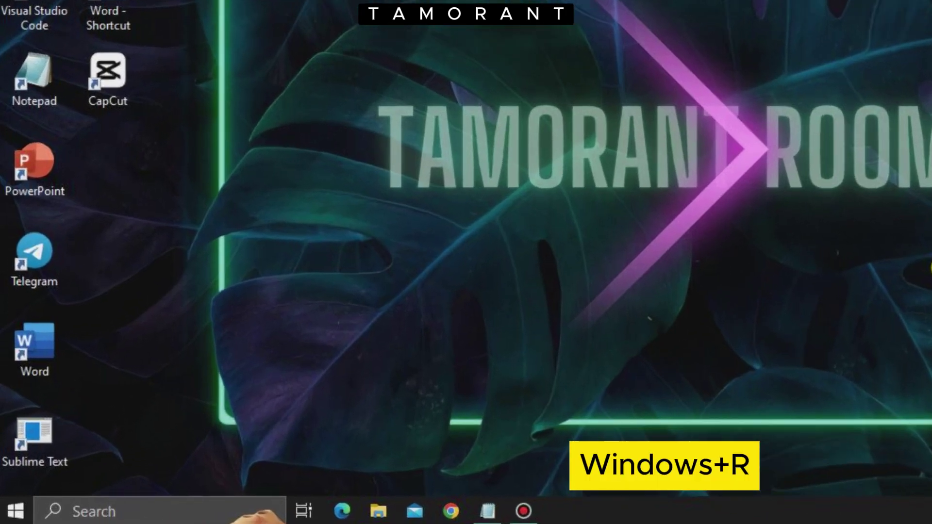
Open the Windows Temp folder by running the temp command.
{"action": "key", "text": "super+r"}
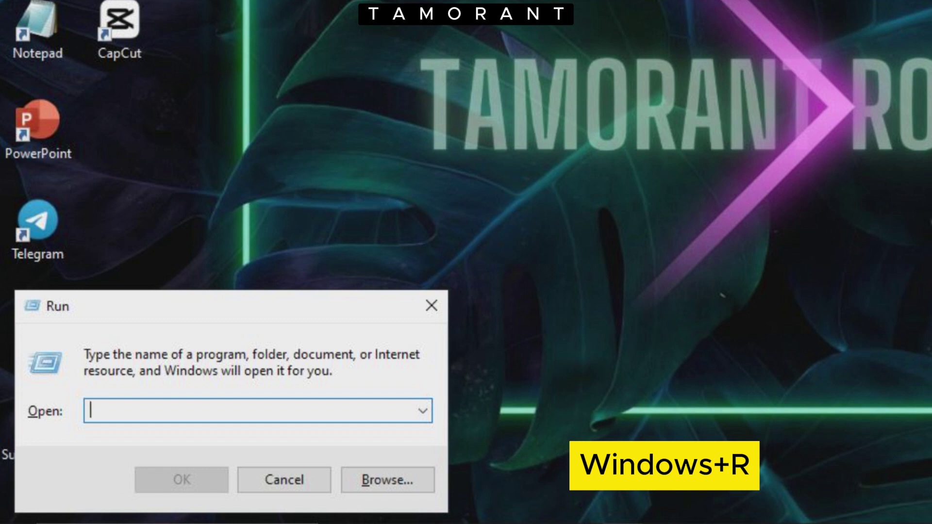
{"action": "type", "text": "temp"}
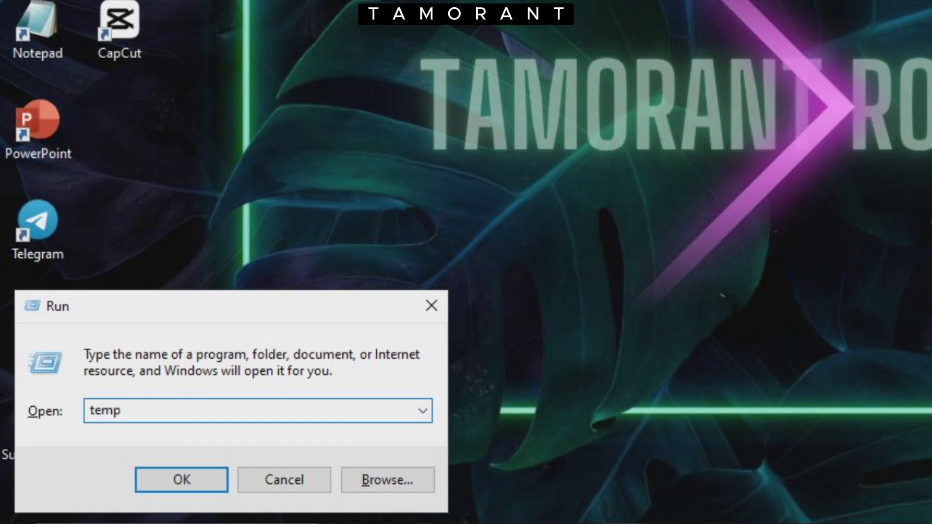
{"action": "key", "text": "Return"}
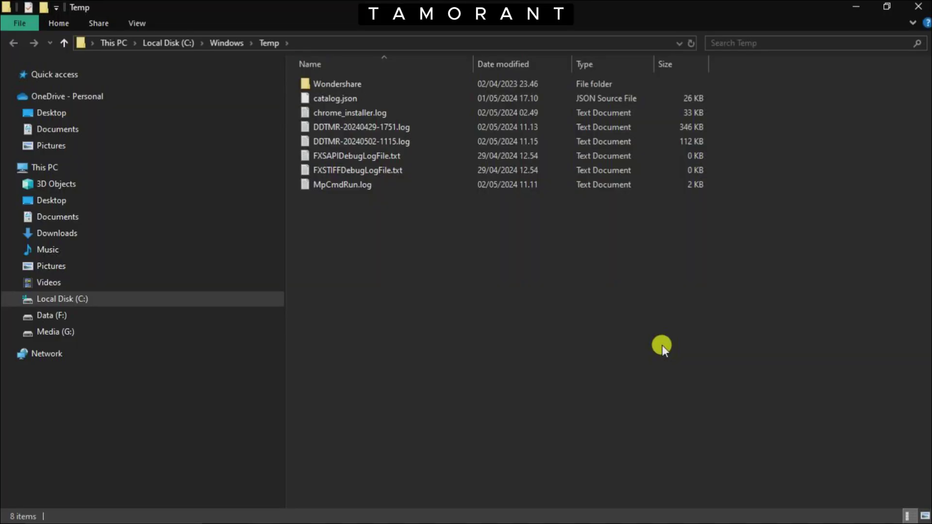
Delete all items in the Temp folder, skipping files in use for all current items.
{"action": "key", "text": "ctrl+a"}
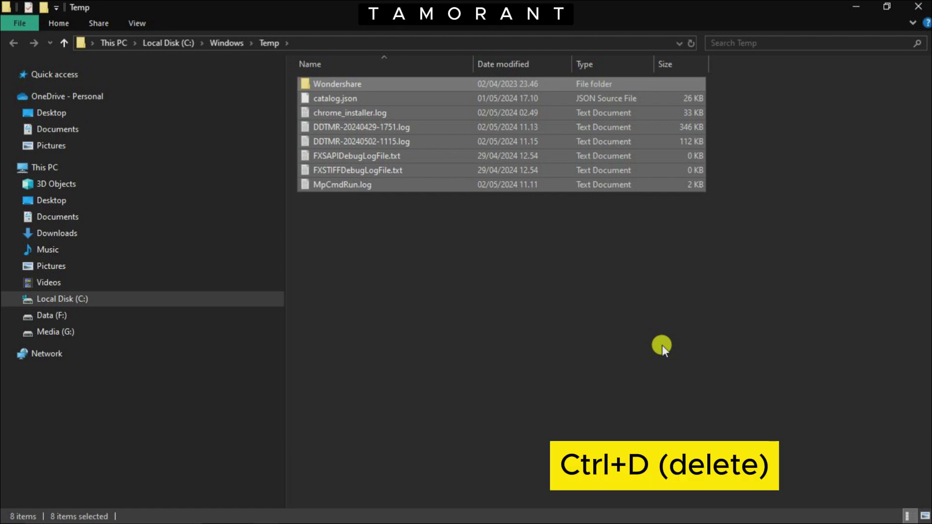
{"action": "key", "text": "ctrl+d"}
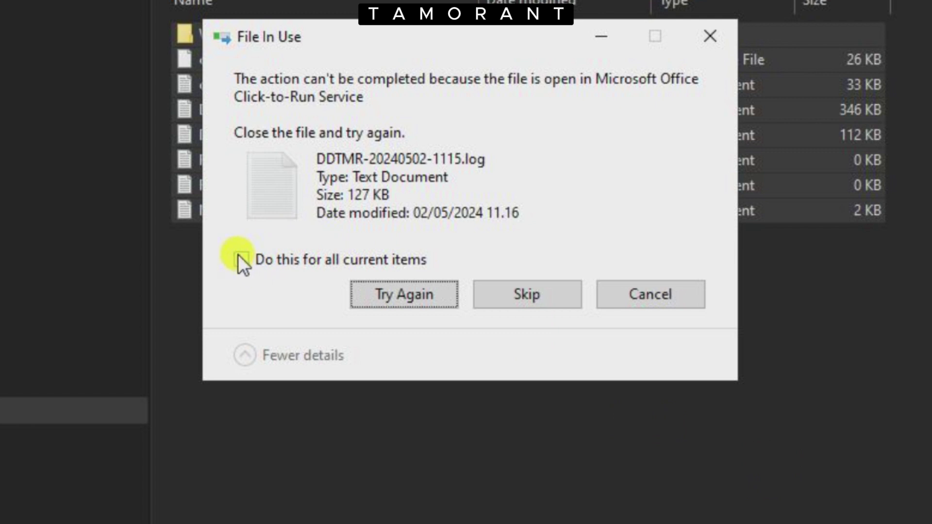
{"action": "left_click", "coordinate": [243, 262]}
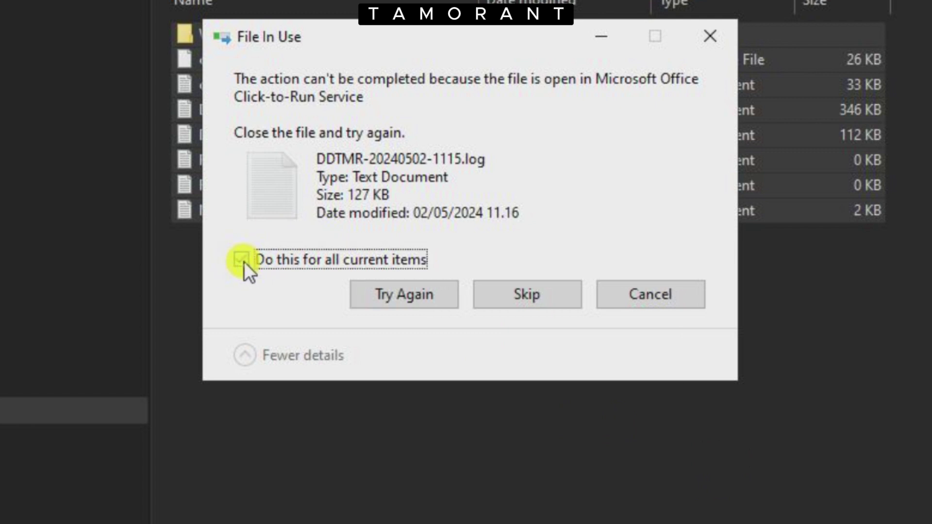
{"action": "left_click", "coordinate": [520, 301]}
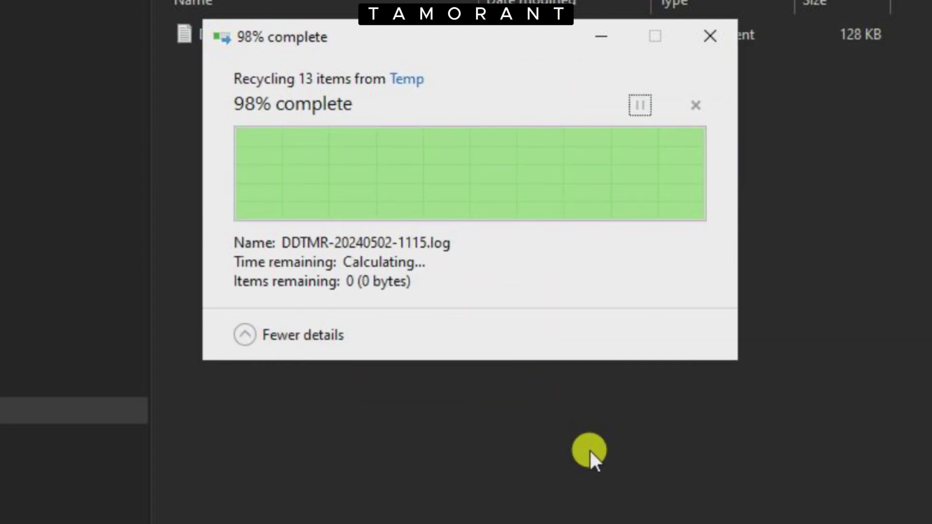